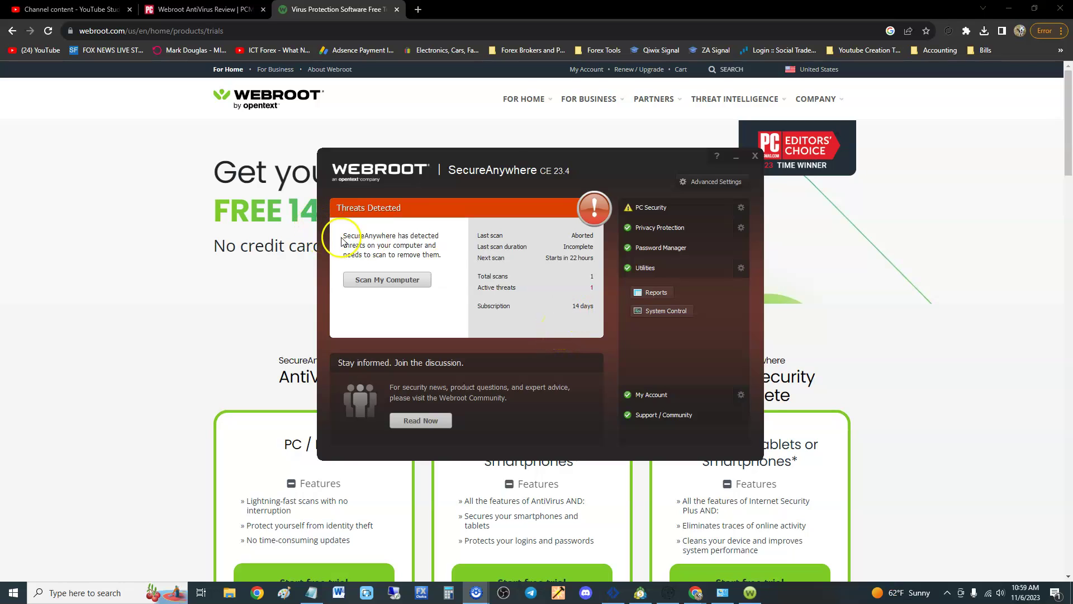
Step: Scroll the Webroot trial page to the AntiVirus, Internet Security Plus and Complete plan prices
{"action": "left_click", "coordinate": [224, 284]}
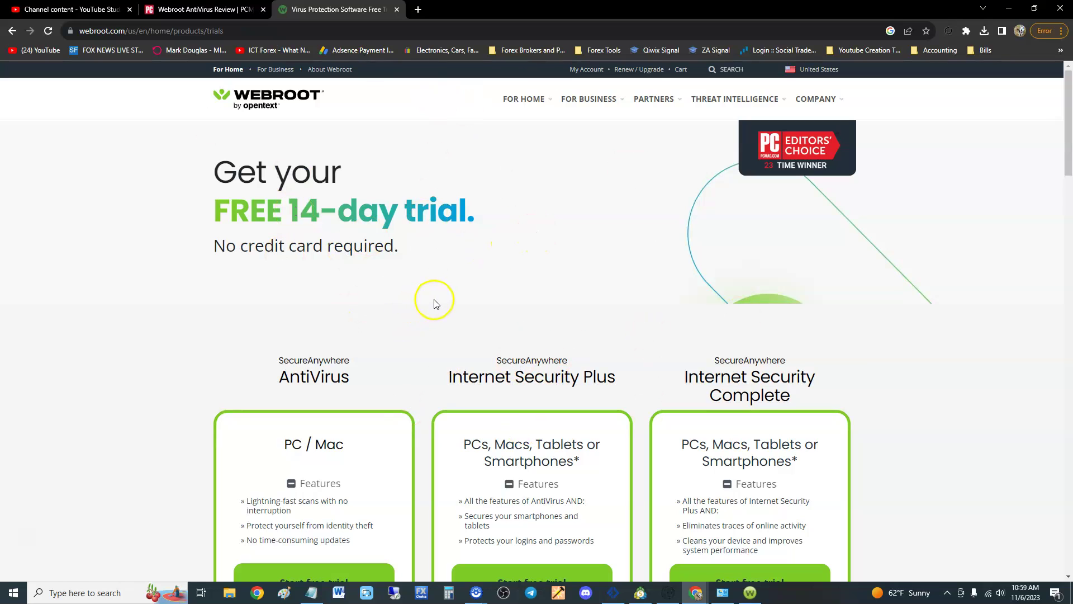
{"action": "scroll", "coordinate": [486, 196], "scroll_direction": "down", "scroll_amount": 1}
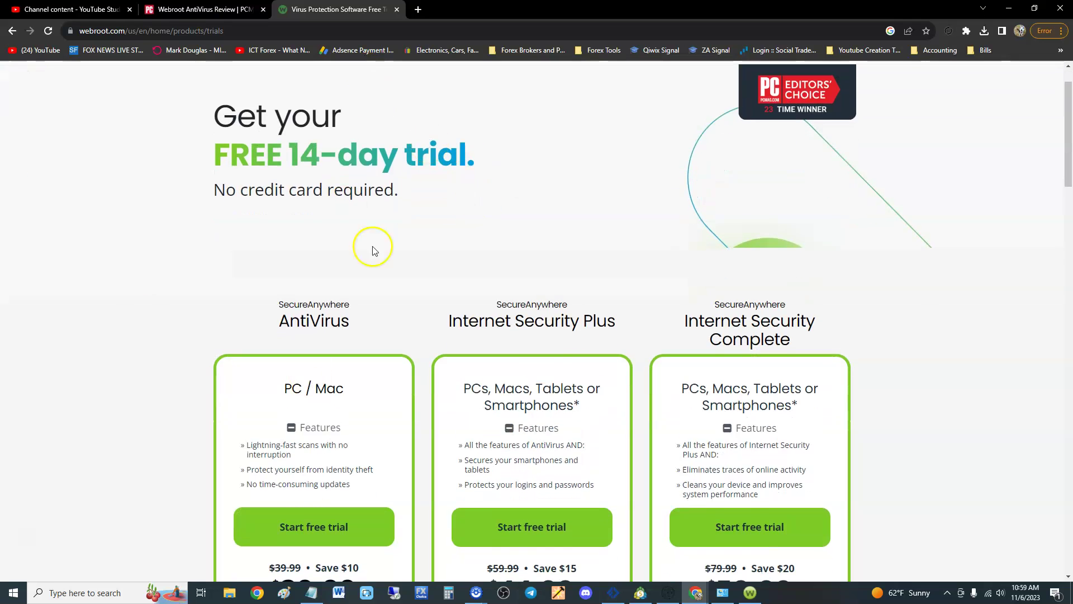
{"action": "scroll", "coordinate": [559, 279], "scroll_direction": "down", "scroll_amount": 2}
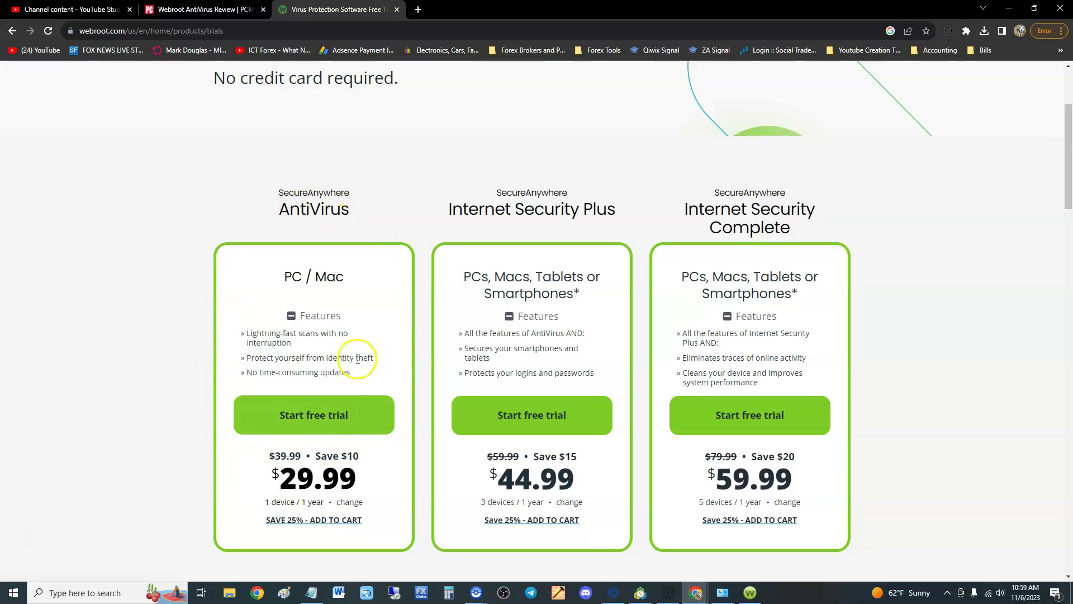
{"action": "scroll", "coordinate": [343, 384], "scroll_direction": "down", "scroll_amount": 1}
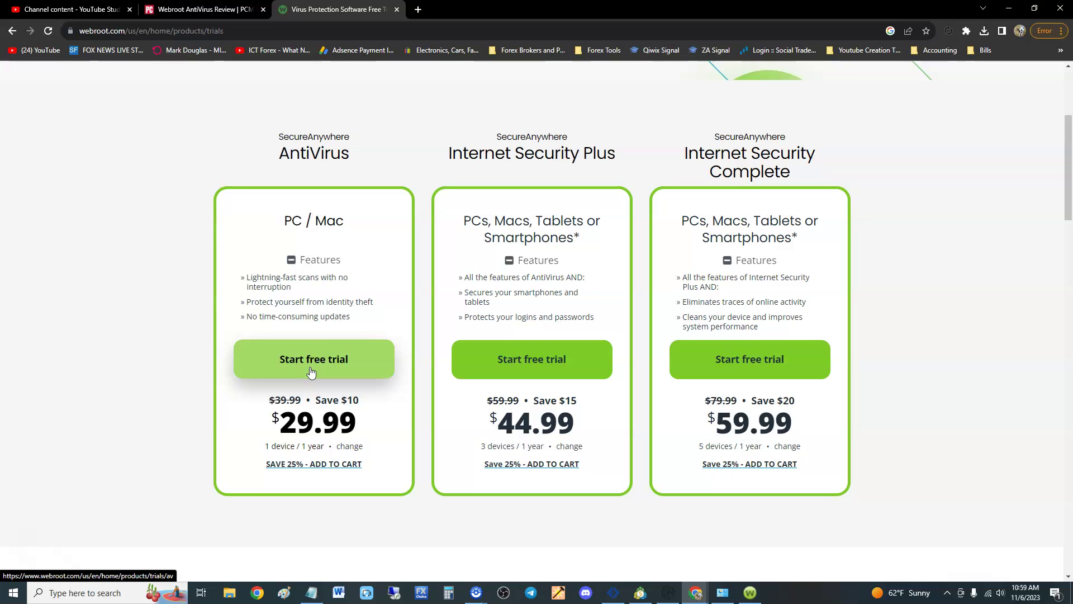
{"action": "left_click", "coordinate": [750, 593]}
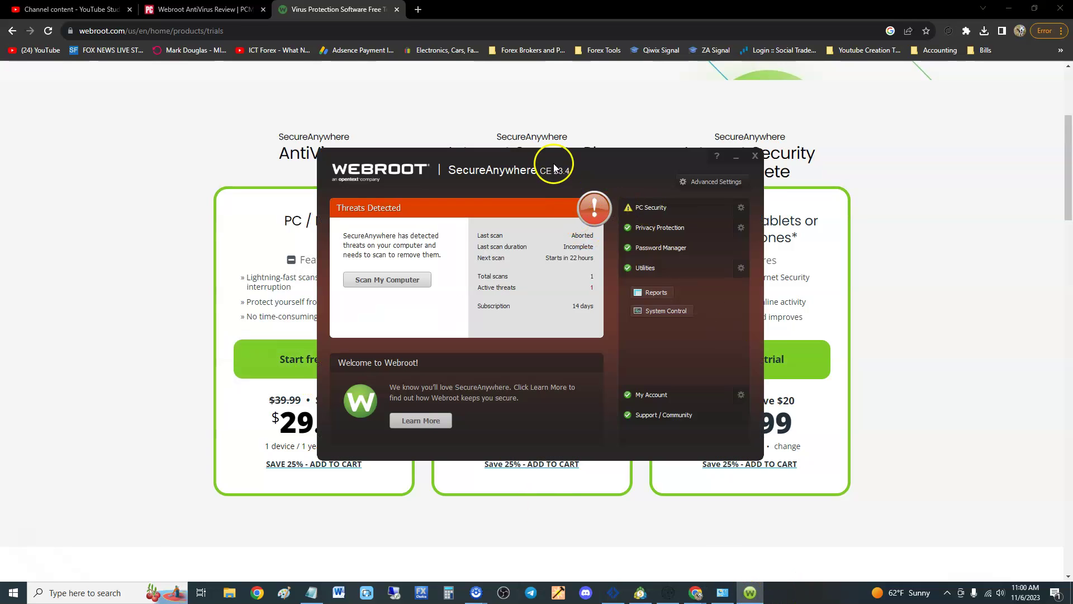
{"action": "mouse_move", "coordinate": [554, 167]}
{"action": "left_mouse_down"}
{"action": "mouse_move", "coordinate": [536, 178]}
{"action": "mouse_move", "coordinate": [549, 166]}
{"action": "mouse_move", "coordinate": [538, 156]}
{"action": "left_mouse_up"}
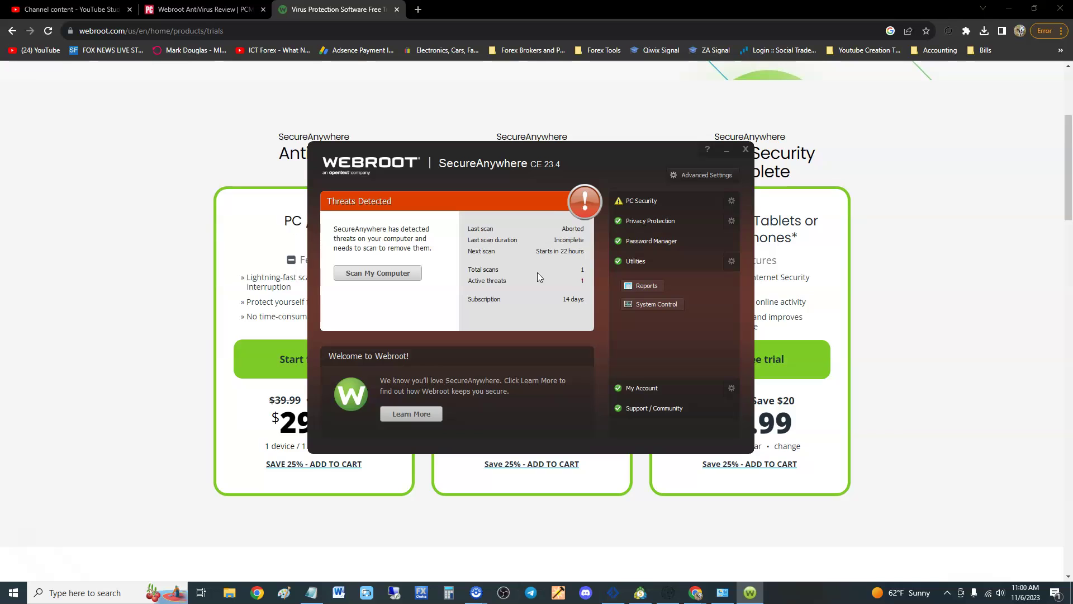
{"action": "left_click_drag", "start_coordinate": [534, 162], "coordinate": [517, 164]}
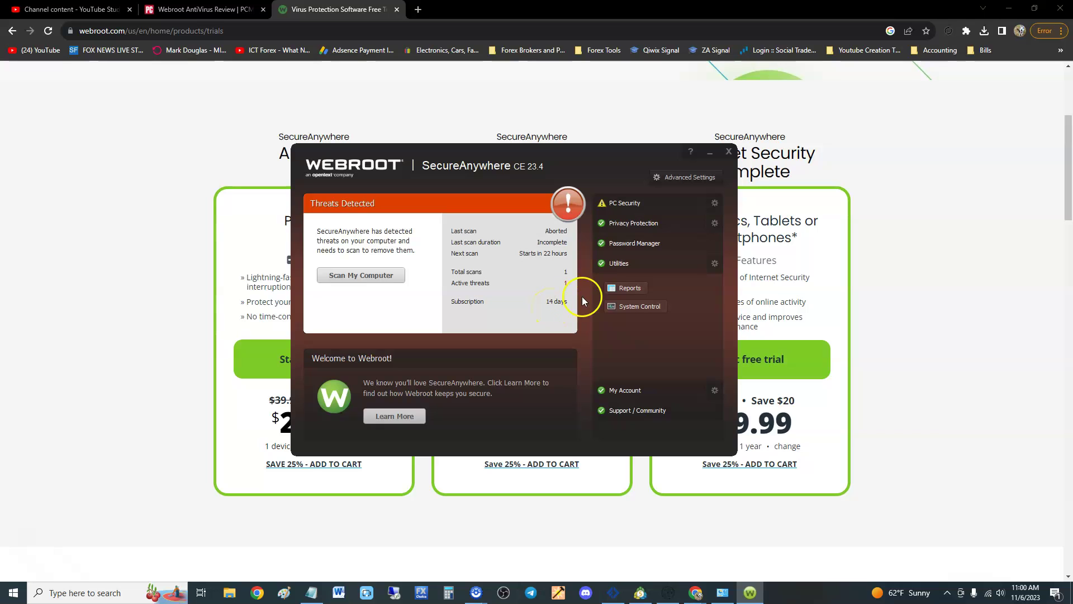
{"action": "left_click_drag", "start_coordinate": [445, 154], "coordinate": [534, 118]}
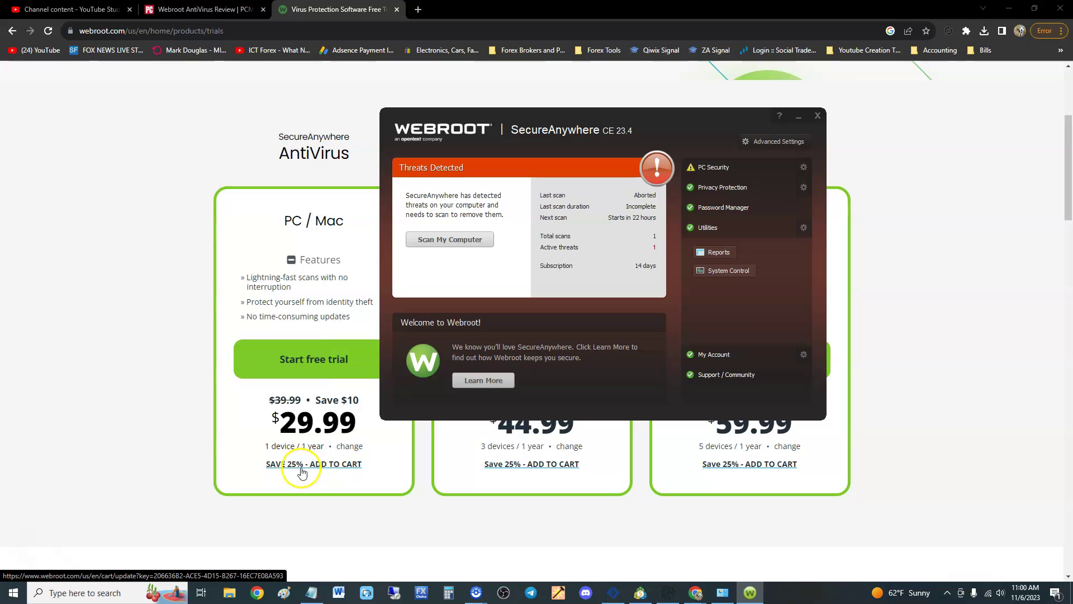
{"action": "left_click_drag", "start_coordinate": [587, 118], "coordinate": [501, 139]}
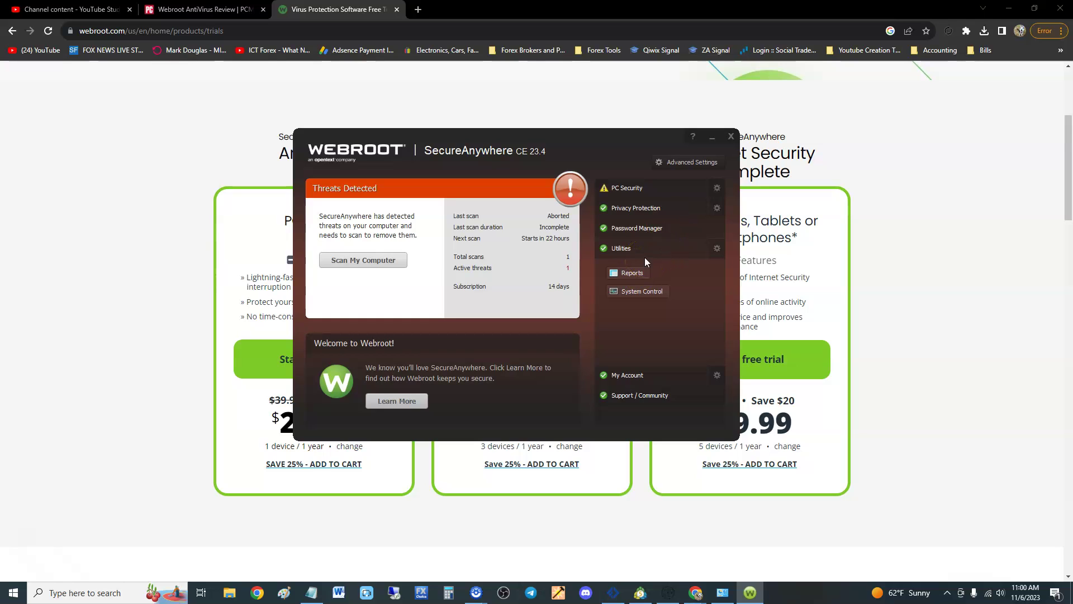
{"action": "left_click", "coordinate": [717, 249]}
{"action": "left_click", "coordinate": [314, 189]}
{"action": "left_click", "coordinate": [717, 249]}
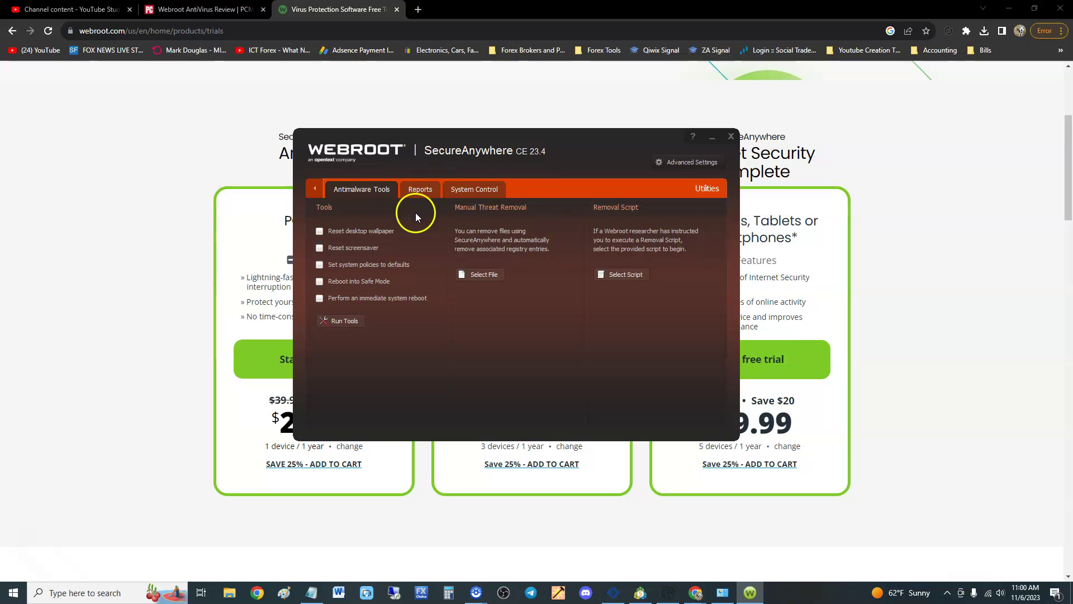
{"action": "left_click", "coordinate": [314, 188]}
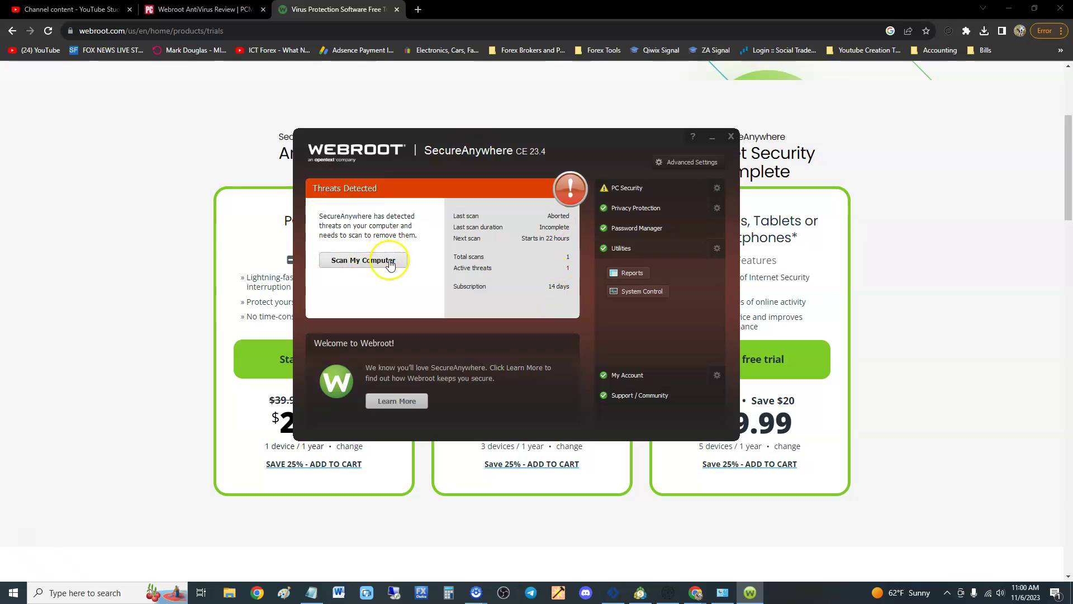
Step: Run Scan My Computer, which reports no threats across 35,933 files in 25 seconds
{"action": "left_click", "coordinate": [368, 261]}
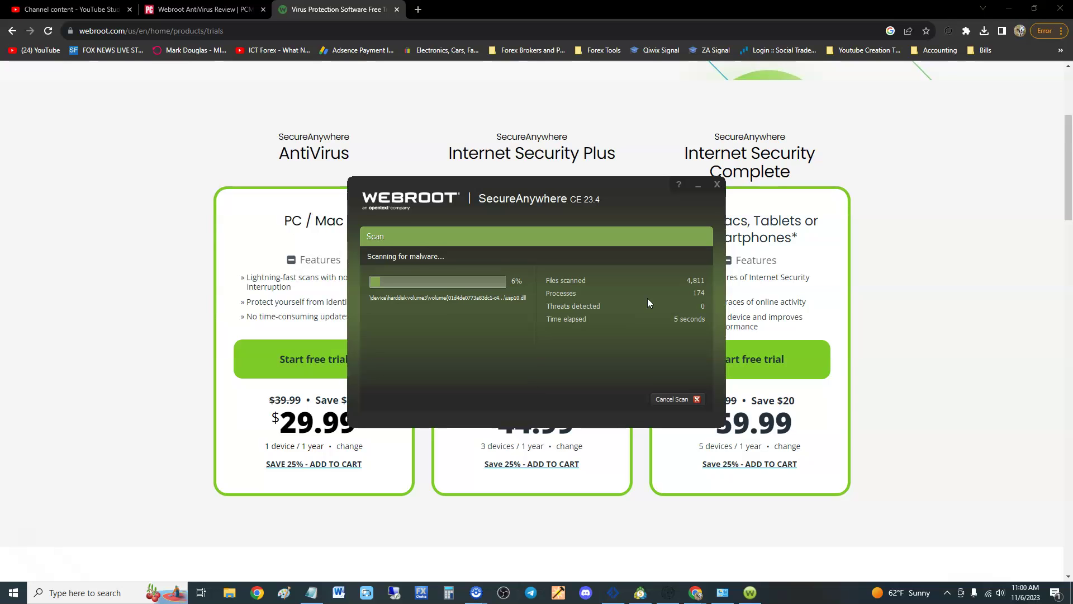
{"action": "left_click_drag", "start_coordinate": [508, 192], "coordinate": [488, 186]}
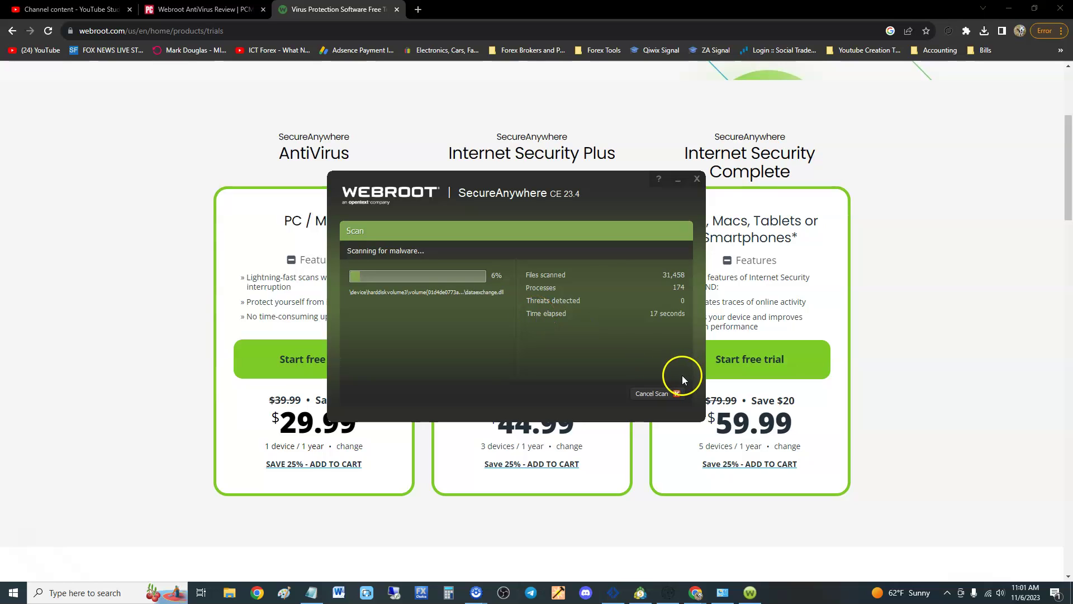
{"action": "left_click_drag", "start_coordinate": [548, 181], "coordinate": [538, 190]}
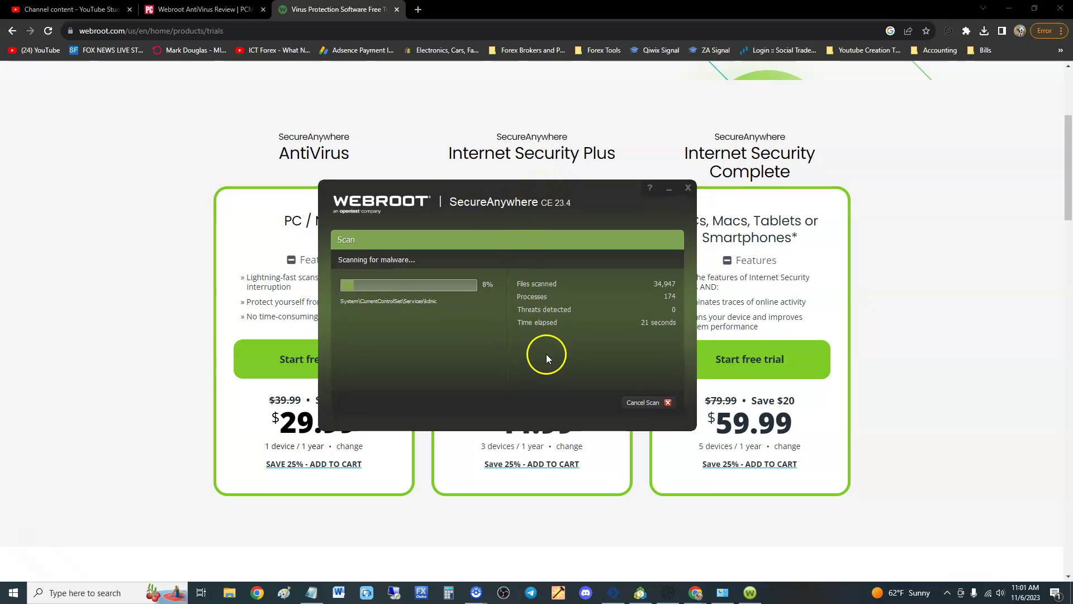
{"action": "mouse_move", "coordinate": [547, 192]}
{"action": "left_mouse_down"}
{"action": "mouse_move", "coordinate": [578, 188]}
{"action": "mouse_move", "coordinate": [550, 189]}
{"action": "left_mouse_up"}
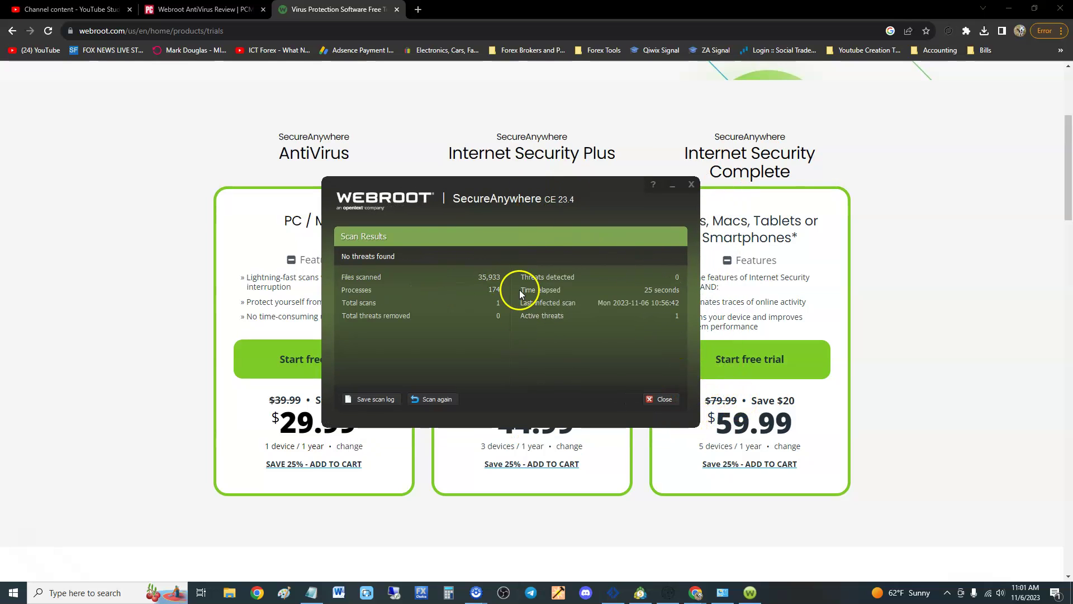
Step: Close the scan results and expand Utilities to list Reports and System Control
{"action": "left_click", "coordinate": [648, 399]}
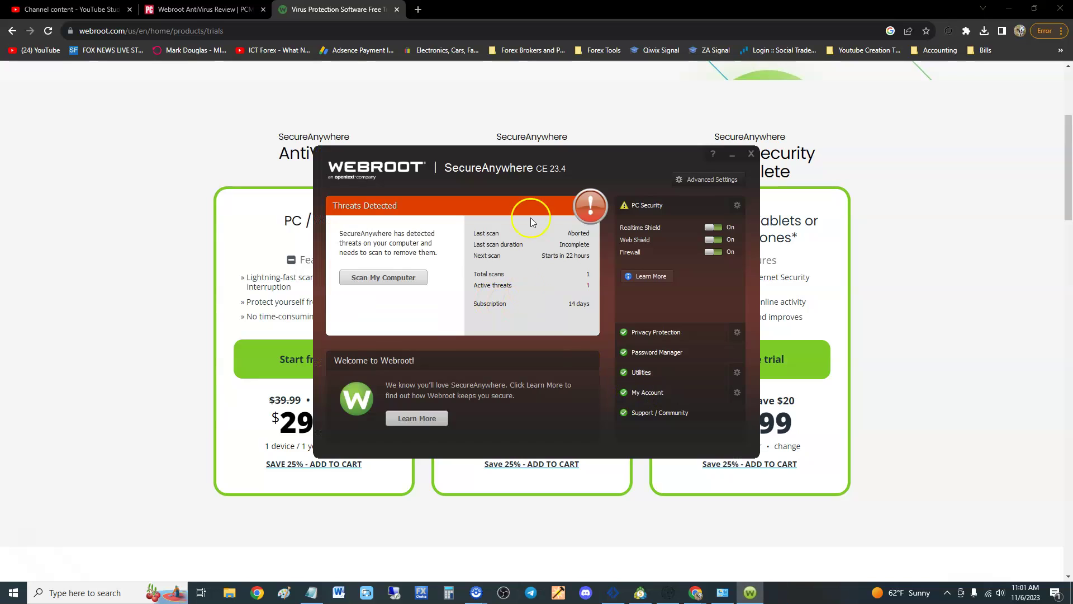
{"action": "left_click_drag", "start_coordinate": [534, 160], "coordinate": [514, 153]}
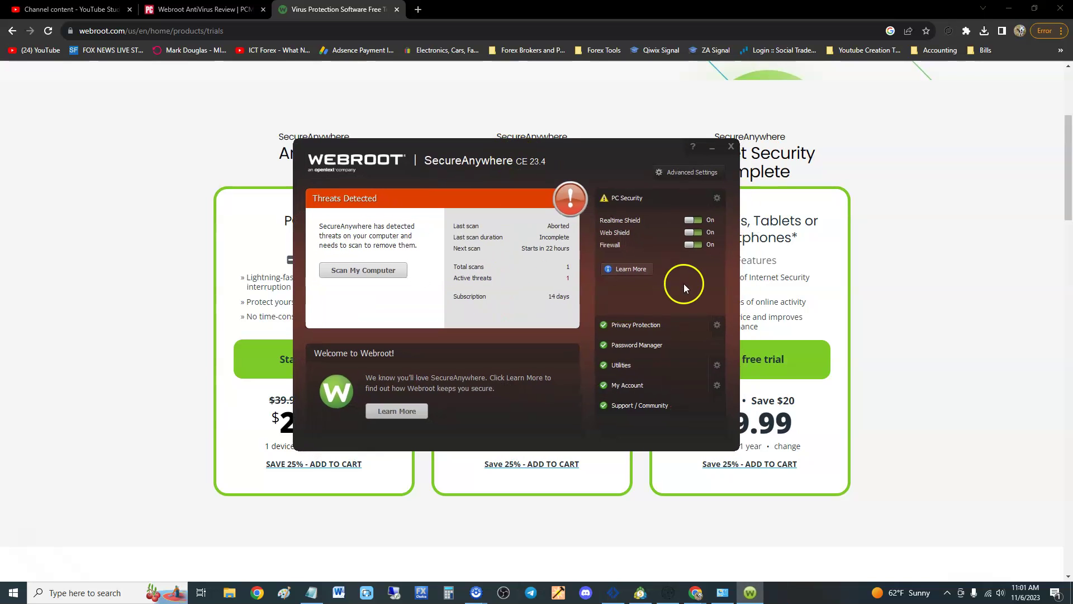
{"action": "left_click", "coordinate": [664, 367]}
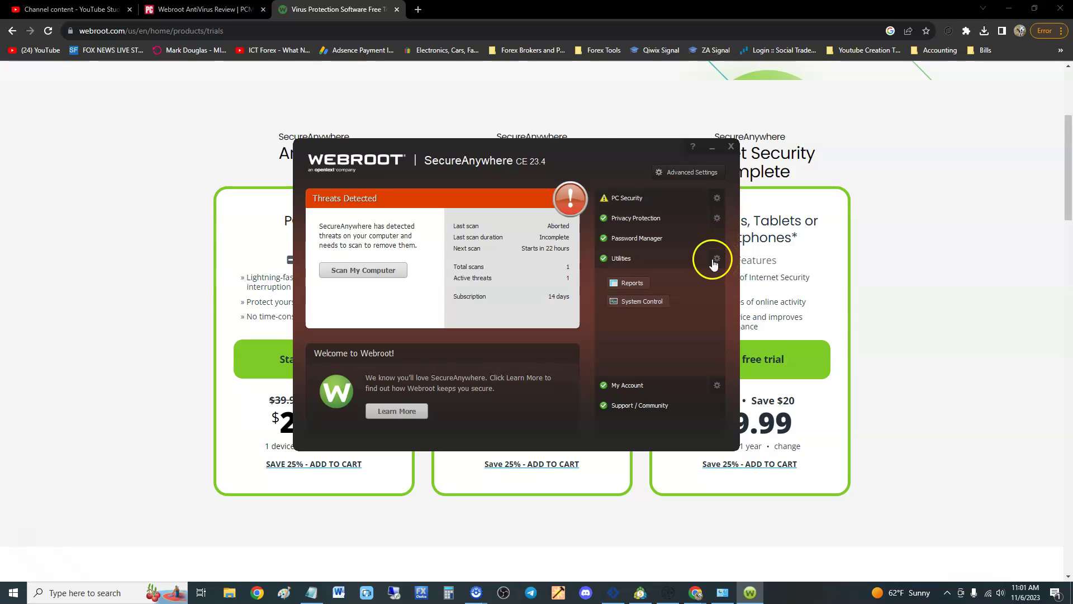
{"action": "mouse_move", "coordinate": [566, 149]}
{"action": "left_mouse_down"}
{"action": "mouse_move", "coordinate": [565, 266]}
{"action": "mouse_move", "coordinate": [588, 193]}
{"action": "mouse_move", "coordinate": [570, 169]}
{"action": "left_mouse_up"}
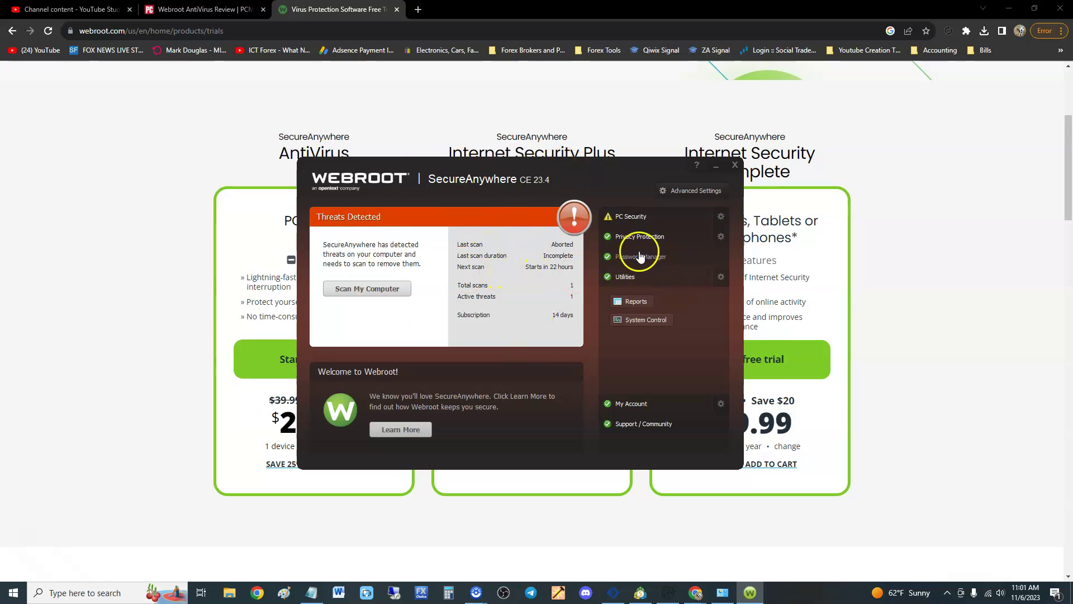
Step: Check PC Security, then settle on Privacy Protection with Privacy and Phishing Shields on
{"action": "left_click", "coordinate": [667, 235]}
{"action": "left_click", "coordinate": [696, 222]}
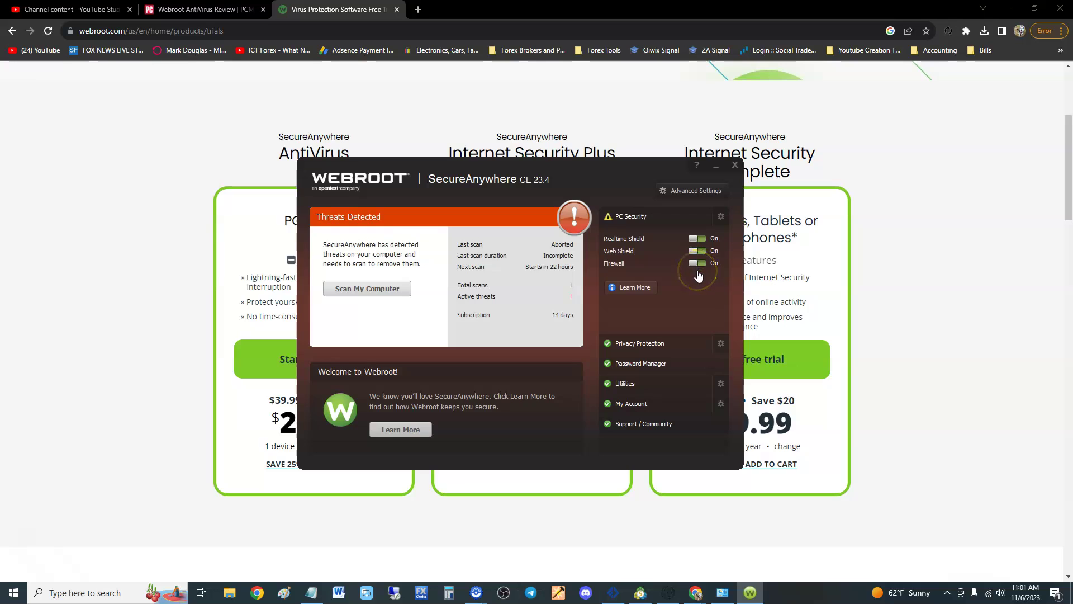
{"action": "left_click", "coordinate": [651, 345]}
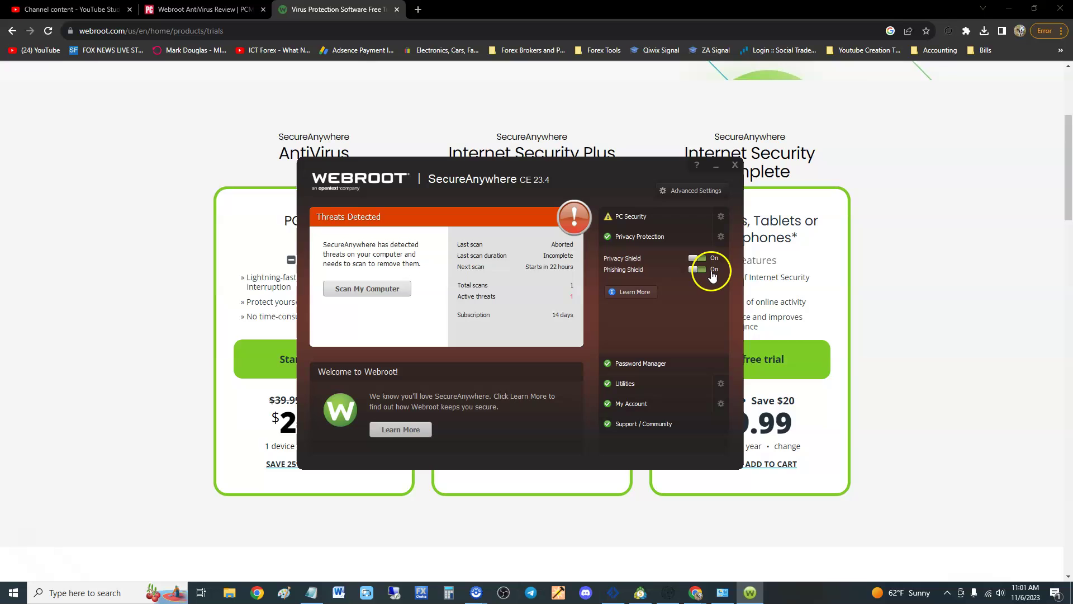
{"action": "mouse_move", "coordinate": [585, 157]}
{"action": "left_mouse_down"}
{"action": "mouse_move", "coordinate": [598, 179]}
{"action": "mouse_move", "coordinate": [588, 166]}
{"action": "left_mouse_up"}
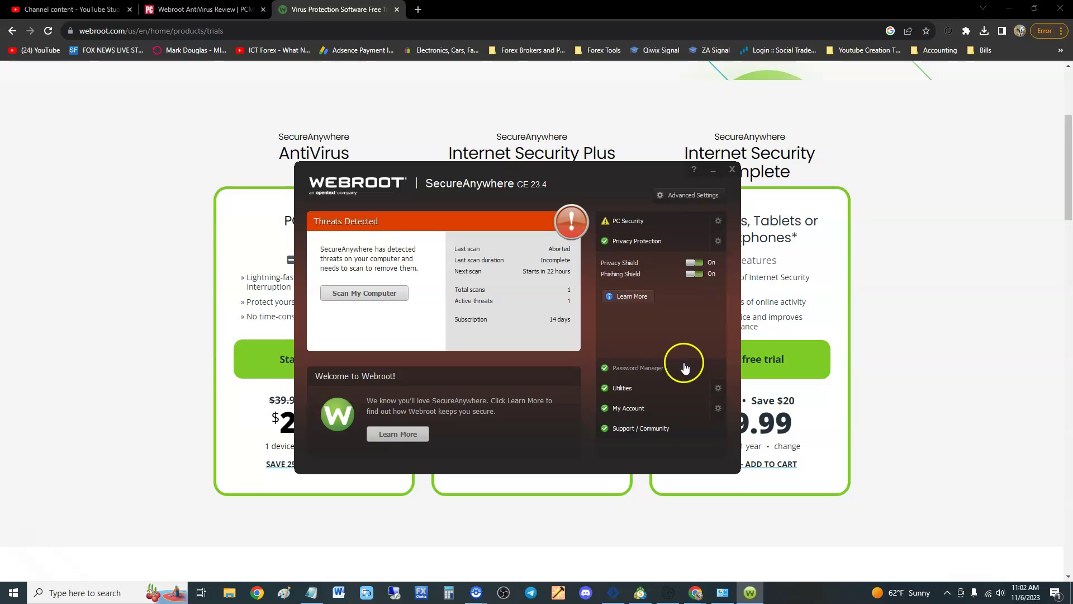
Step: Expand Password Manager to show its cross-device password description, moving the window right
{"action": "left_click", "coordinate": [666, 368]}
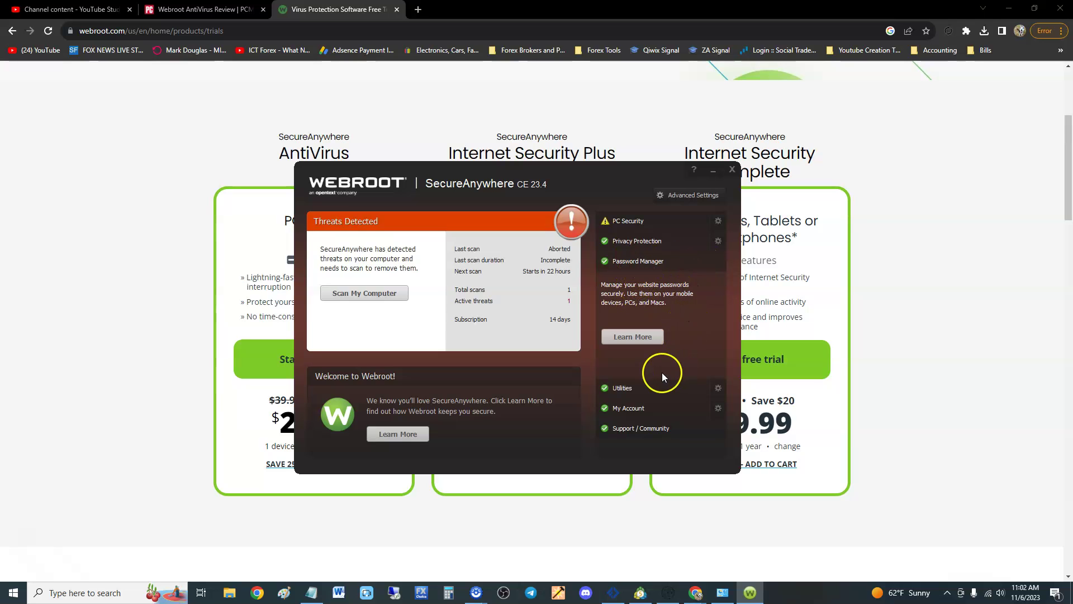
{"action": "left_click_drag", "start_coordinate": [444, 174], "coordinate": [541, 154]}
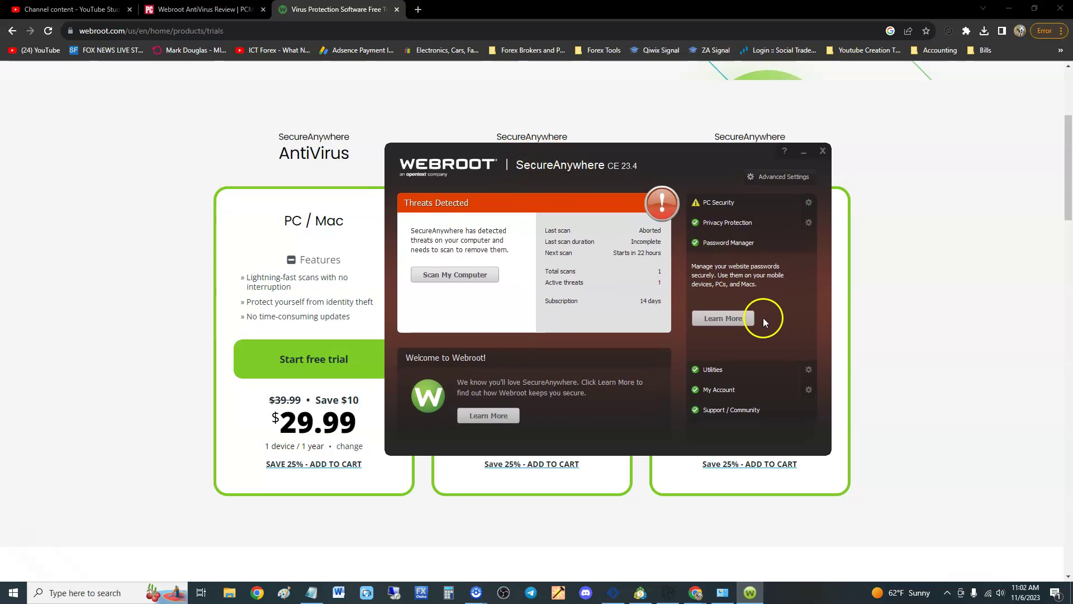
{"action": "left_click", "coordinate": [808, 369]}
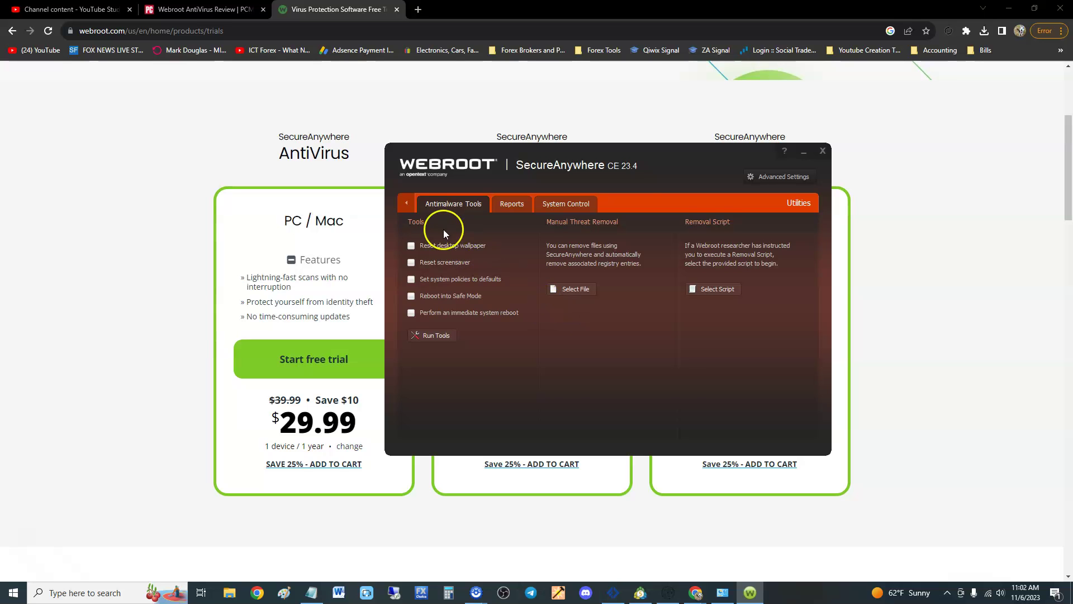
{"action": "left_click", "coordinate": [407, 203]}
{"action": "left_click_drag", "start_coordinate": [644, 159], "coordinate": [595, 170]}
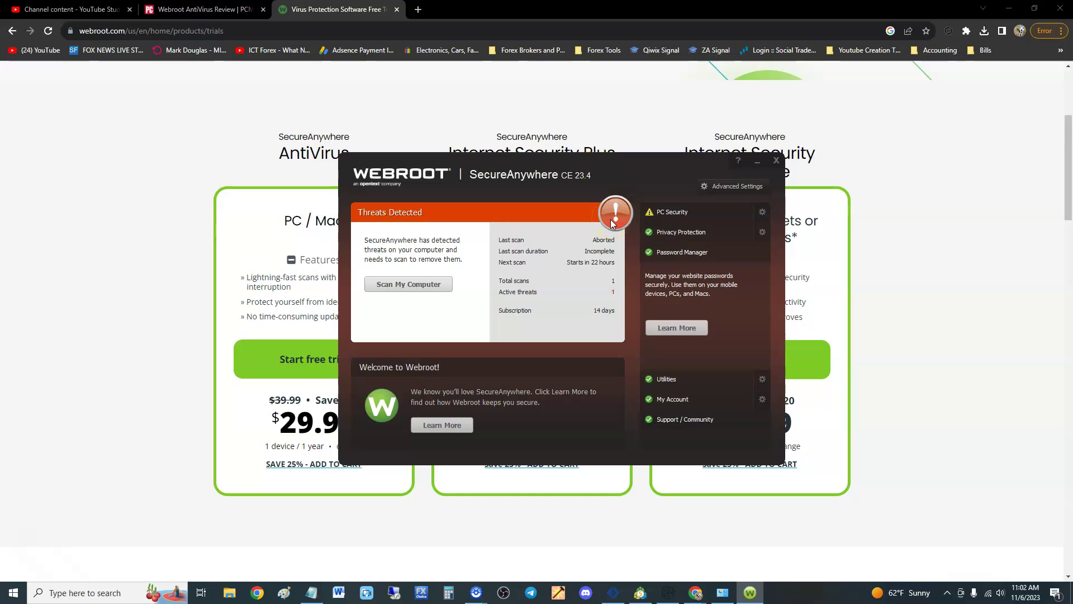
{"action": "left_click", "coordinate": [421, 294]}
{"action": "left_click", "coordinate": [692, 378]}
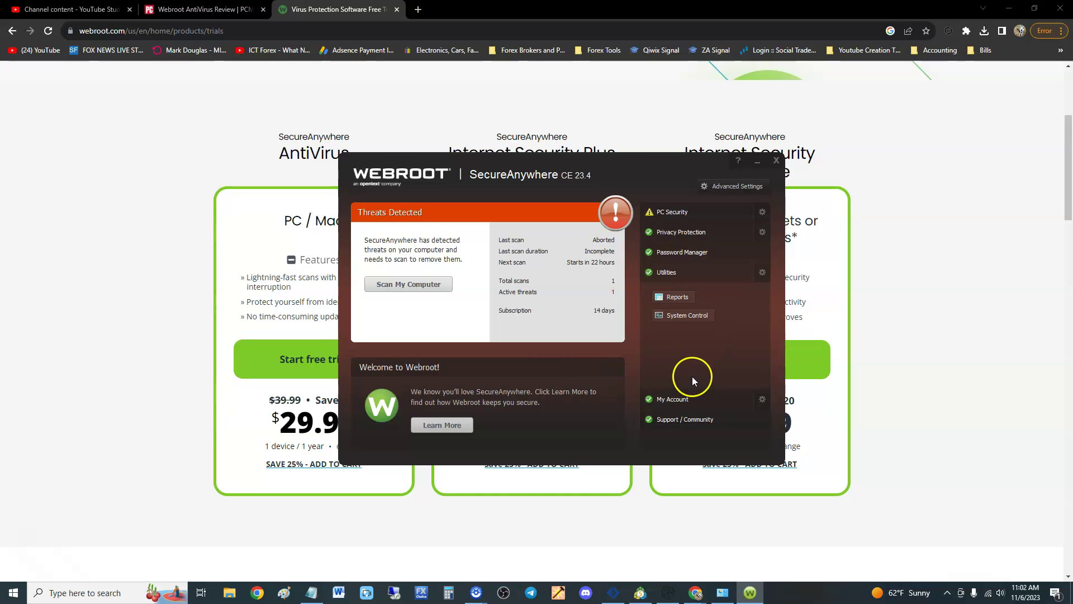
{"action": "left_click", "coordinate": [763, 273]}
{"action": "left_click_drag", "start_coordinate": [616, 190], "coordinate": [536, 192]}
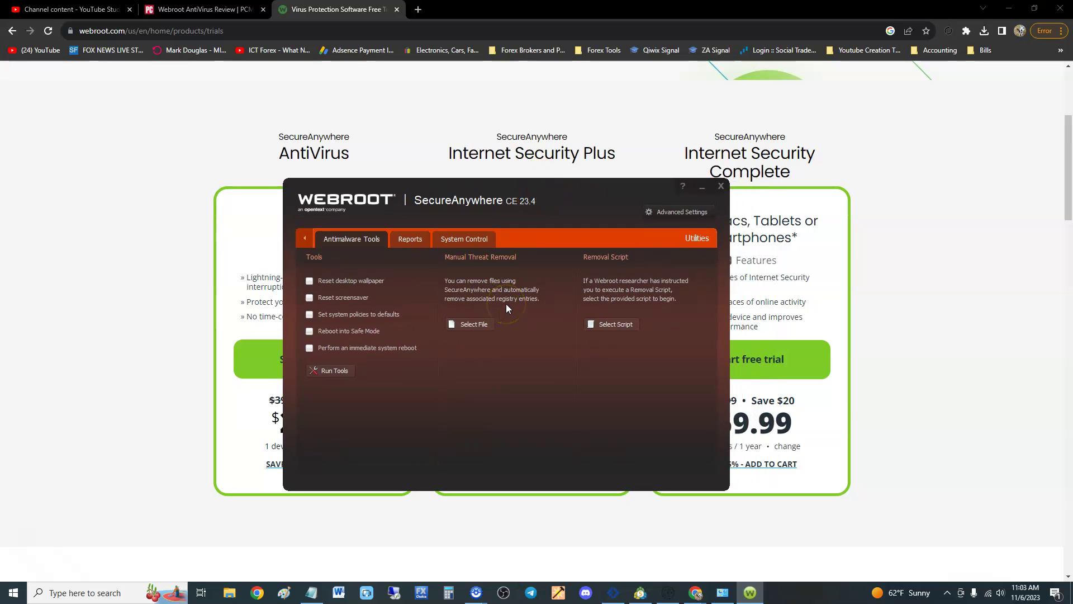
{"action": "left_click", "coordinate": [486, 306]}
{"action": "left_click", "coordinate": [328, 284]}
{"action": "left_click", "coordinate": [330, 287]}
{"action": "left_click", "coordinate": [321, 282]}
{"action": "left_click", "coordinate": [329, 373]}
{"action": "left_click", "coordinate": [321, 279]}
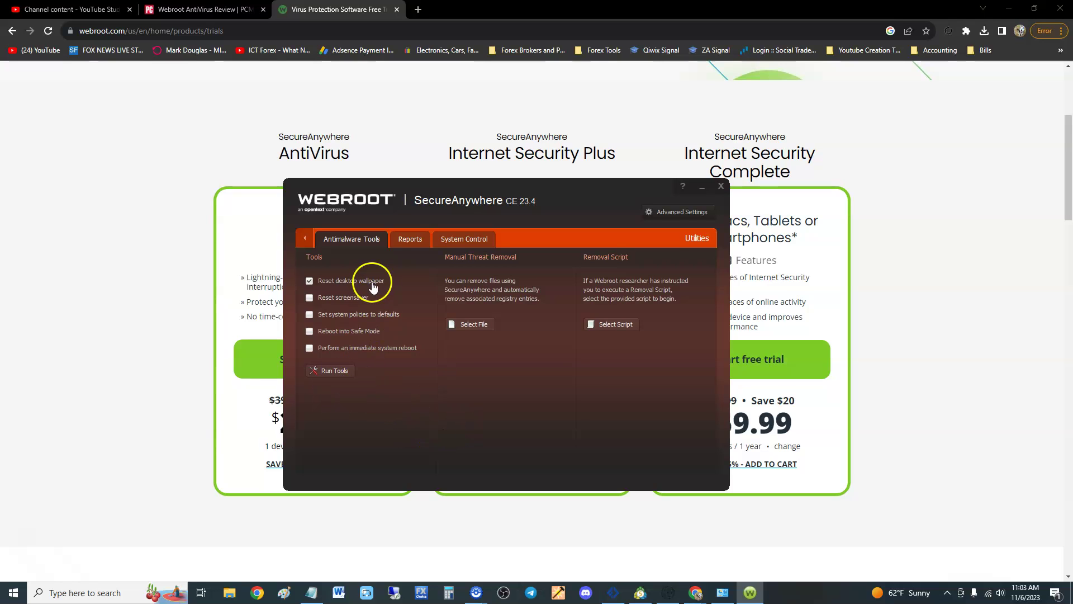
{"action": "left_click", "coordinate": [355, 314]}
{"action": "left_click", "coordinate": [348, 333]}
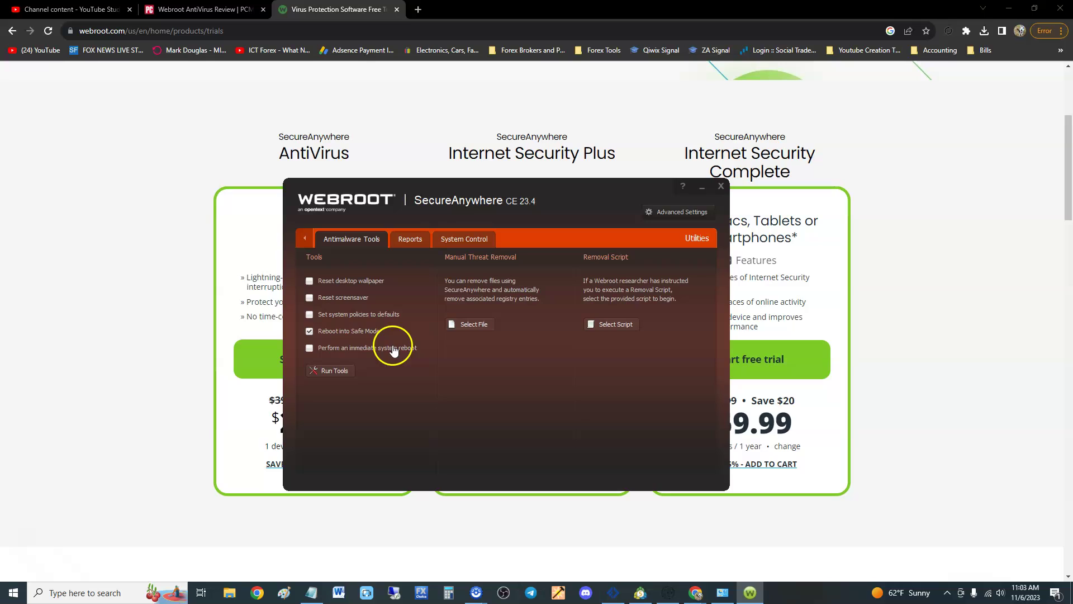
{"action": "left_click", "coordinate": [350, 333]}
{"action": "left_click", "coordinate": [333, 334]}
{"action": "left_click", "coordinate": [338, 336]}
{"action": "left_click", "coordinate": [327, 336]}
{"action": "left_click", "coordinate": [348, 336]}
{"action": "left_click", "coordinate": [352, 357]}
{"action": "left_click", "coordinate": [356, 349]}
Step: Drag the SecureAnywhere window right over the web page, then nudge it left and down
{"action": "left_click_drag", "start_coordinate": [488, 224], "coordinate": [546, 202]}
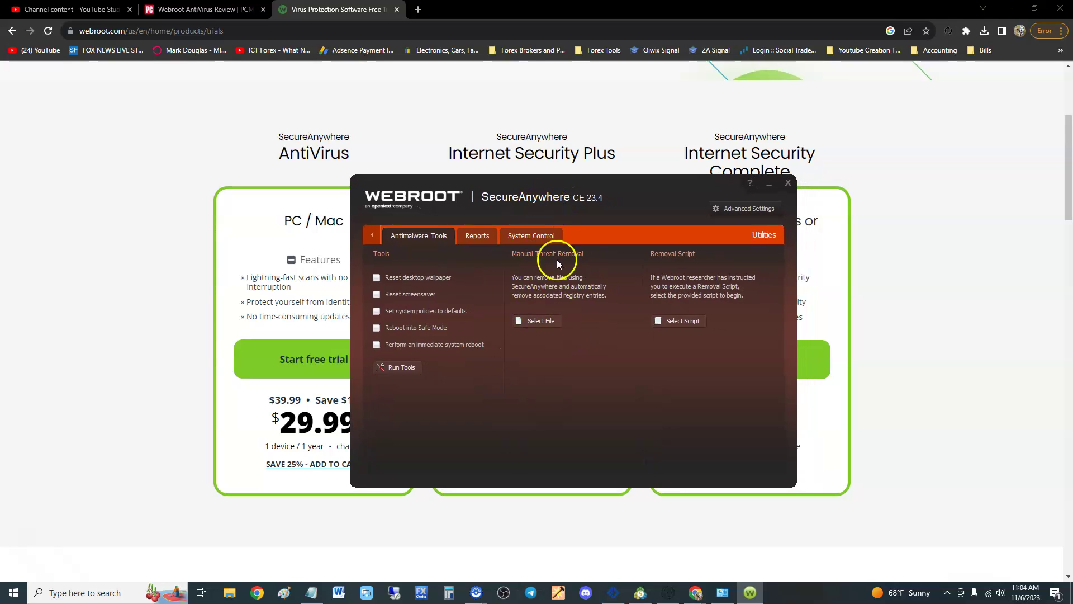
{"action": "left_click_drag", "start_coordinate": [580, 192], "coordinate": [565, 211]}
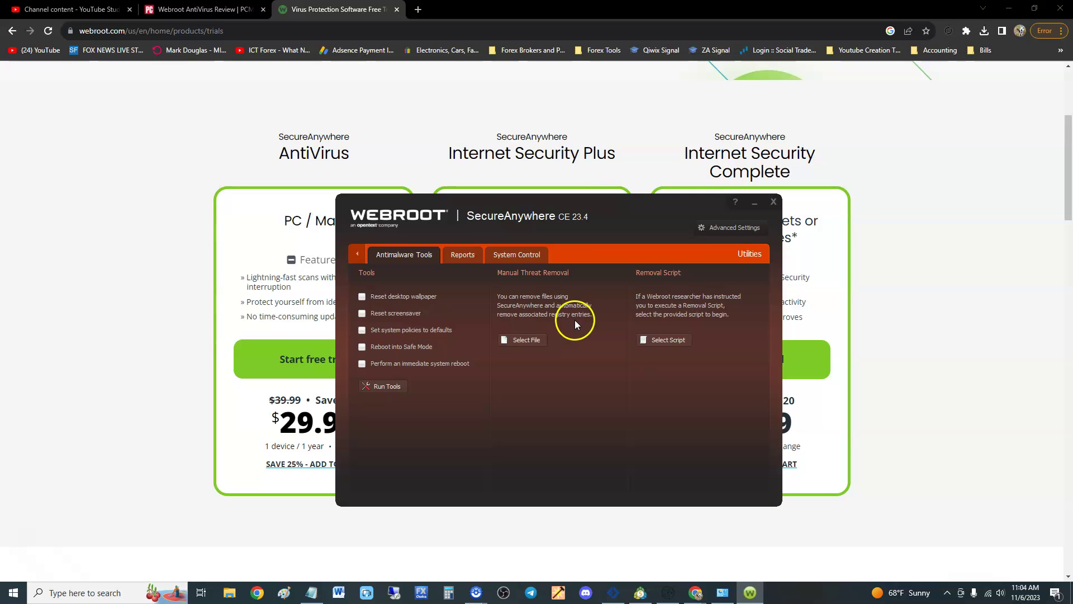
{"action": "left_click", "coordinate": [537, 337]}
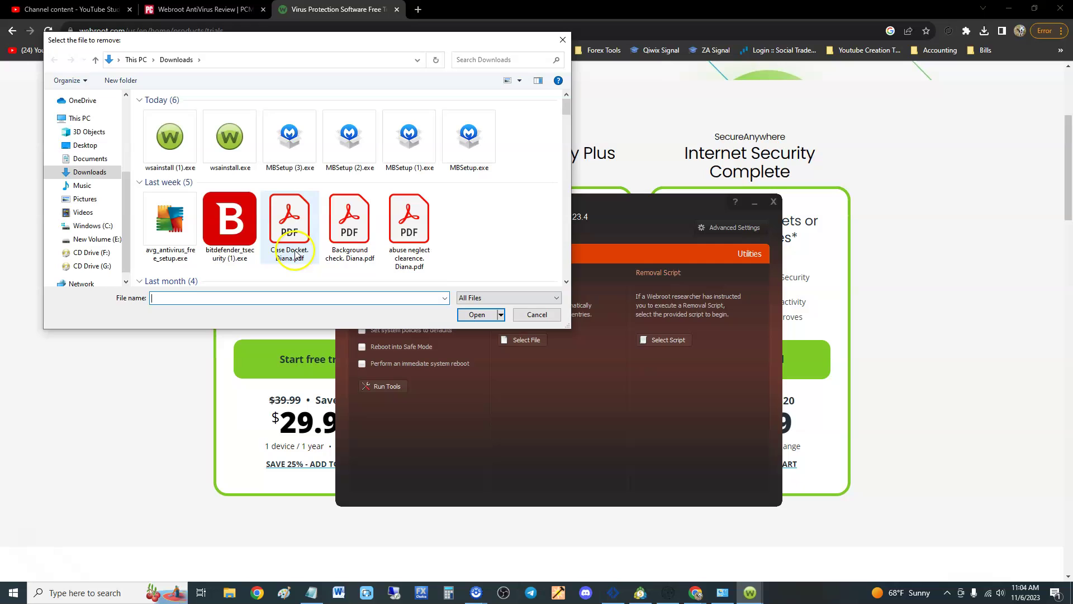
{"action": "left_click", "coordinate": [562, 39]}
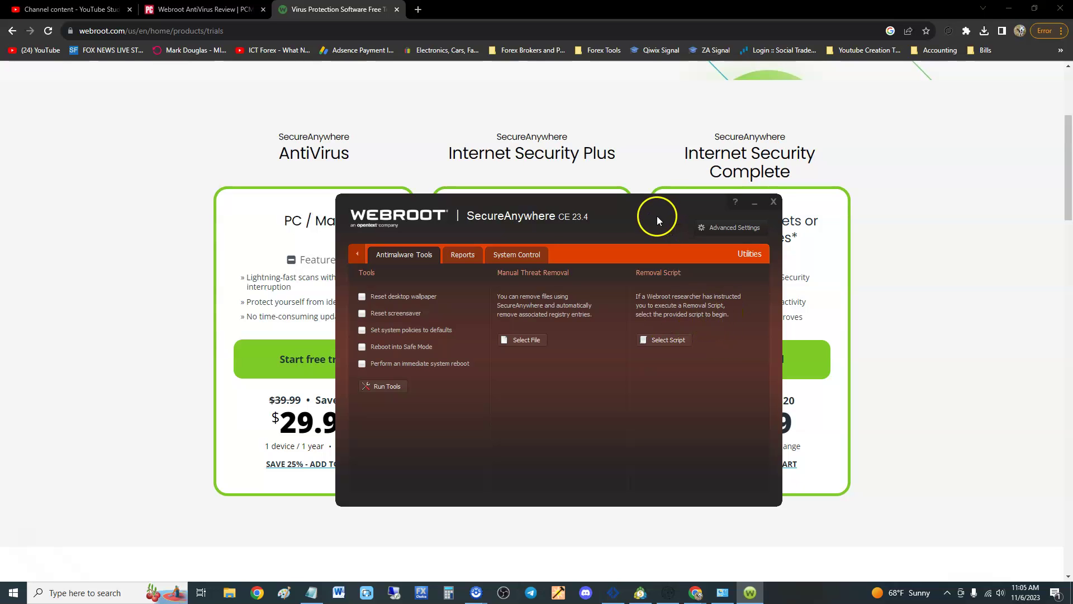
Step: Nudge the Antimalware Tools window up-left, then right, then left and down
{"action": "left_click_drag", "start_coordinate": [656, 215], "coordinate": [637, 207]}
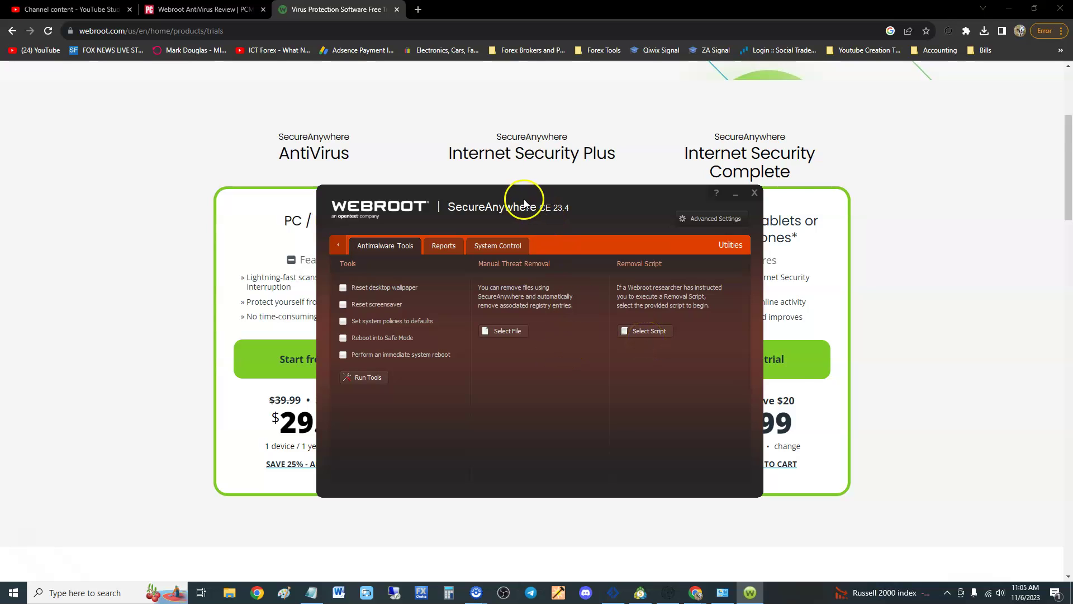
{"action": "left_click_drag", "start_coordinate": [523, 196], "coordinate": [503, 179]}
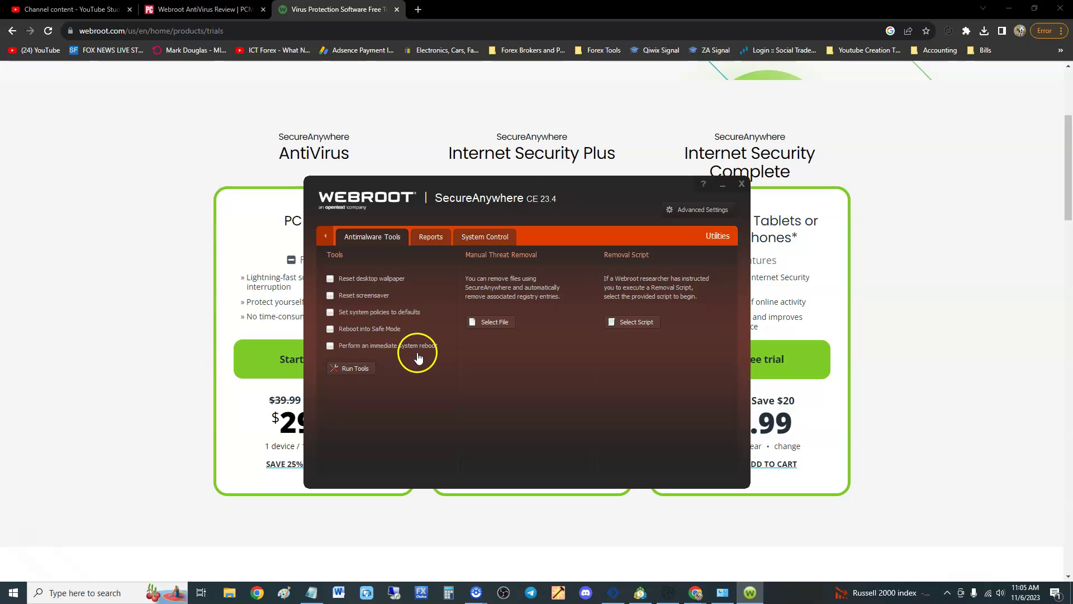
{"action": "left_click_drag", "start_coordinate": [528, 199], "coordinate": [522, 212]}
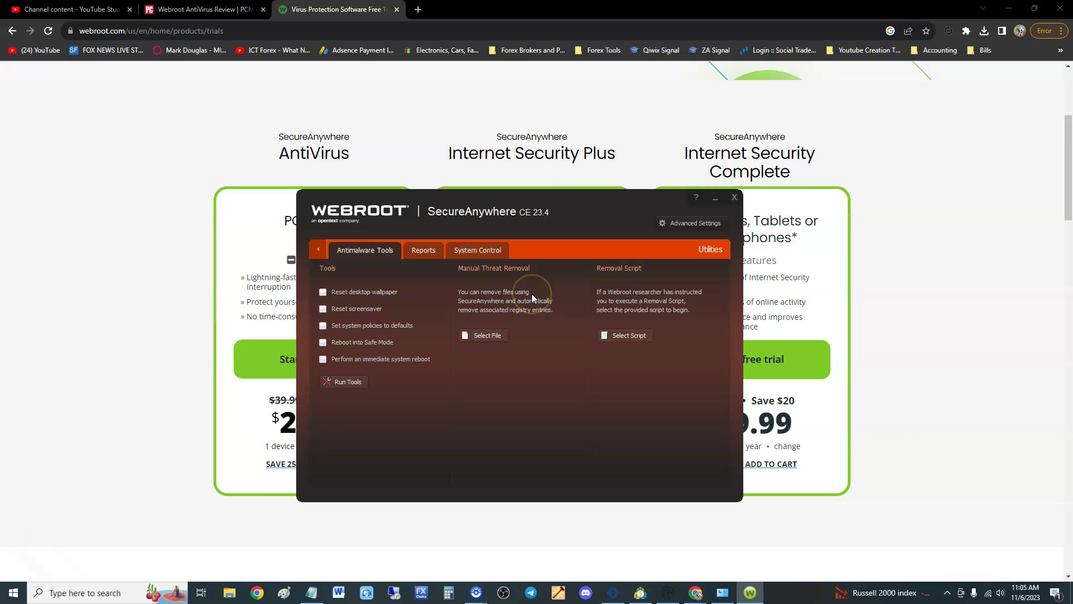
Step: Show the Reports tab with scan and threat log saving, statistics and file submission options
{"action": "left_click", "coordinate": [434, 257]}
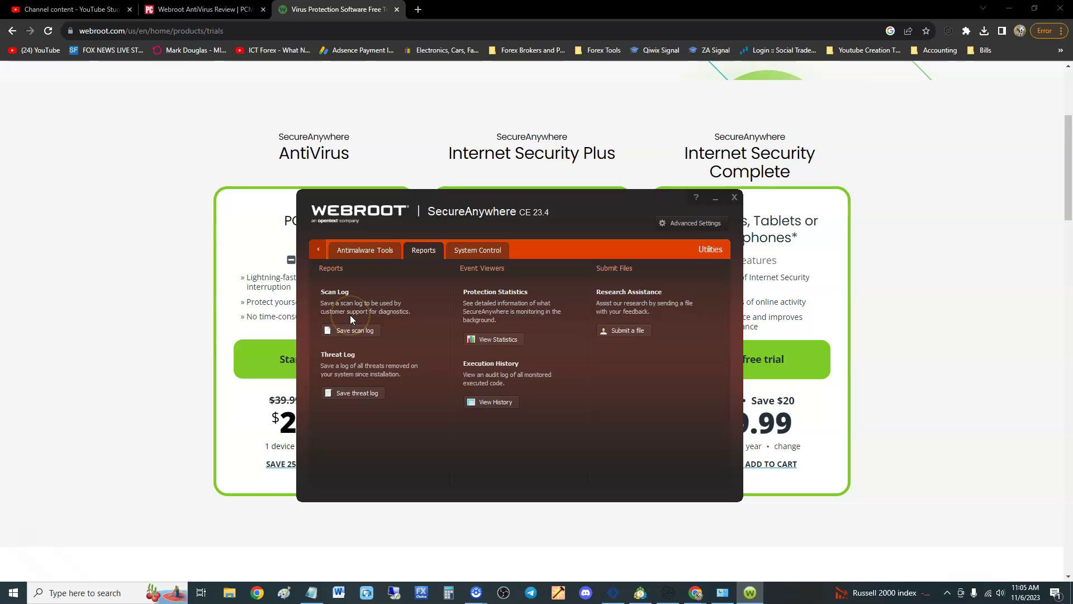
{"action": "mouse_move", "coordinate": [515, 211]}
{"action": "left_mouse_down"}
{"action": "mouse_move", "coordinate": [527, 225]}
{"action": "mouse_move", "coordinate": [520, 202]}
{"action": "mouse_move", "coordinate": [523, 226]}
{"action": "left_mouse_up"}
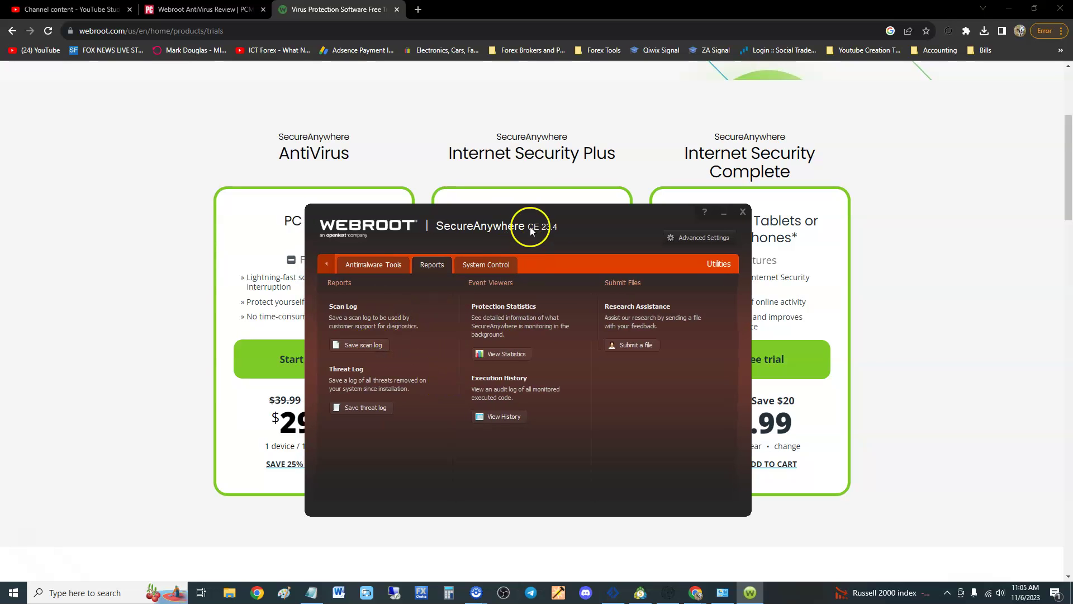
{"action": "mouse_move", "coordinate": [532, 231]}
{"action": "left_mouse_down"}
{"action": "mouse_move", "coordinate": [542, 240]}
{"action": "mouse_move", "coordinate": [562, 233]}
{"action": "mouse_move", "coordinate": [544, 236]}
{"action": "mouse_move", "coordinate": [539, 204]}
{"action": "mouse_move", "coordinate": [545, 247]}
{"action": "left_mouse_up"}
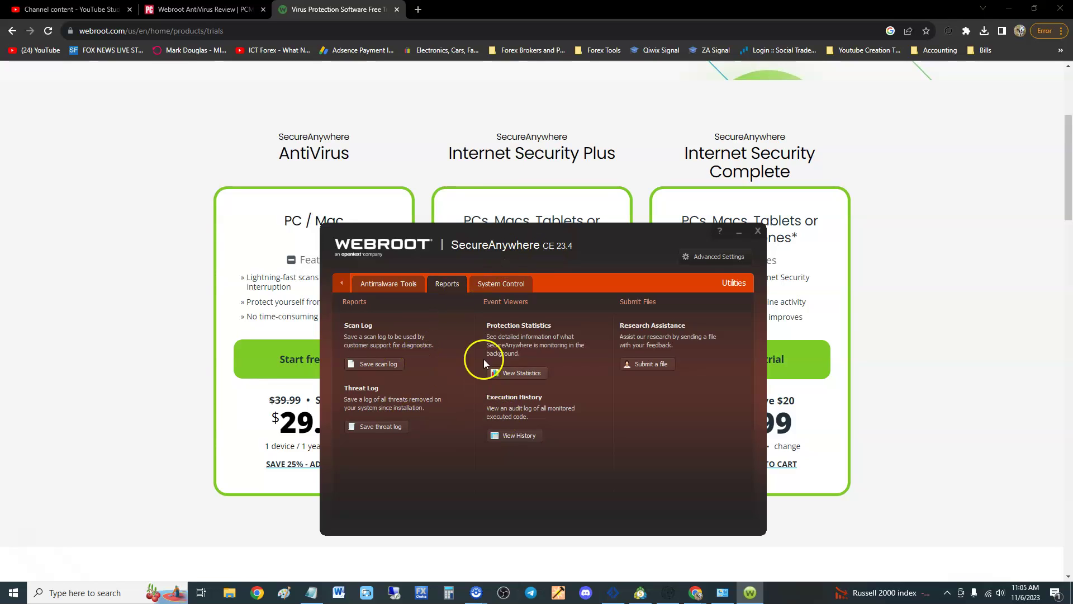
{"action": "mouse_move", "coordinate": [541, 248]}
{"action": "left_mouse_down"}
{"action": "mouse_move", "coordinate": [546, 214]}
{"action": "mouse_move", "coordinate": [545, 250]}
{"action": "left_mouse_up"}
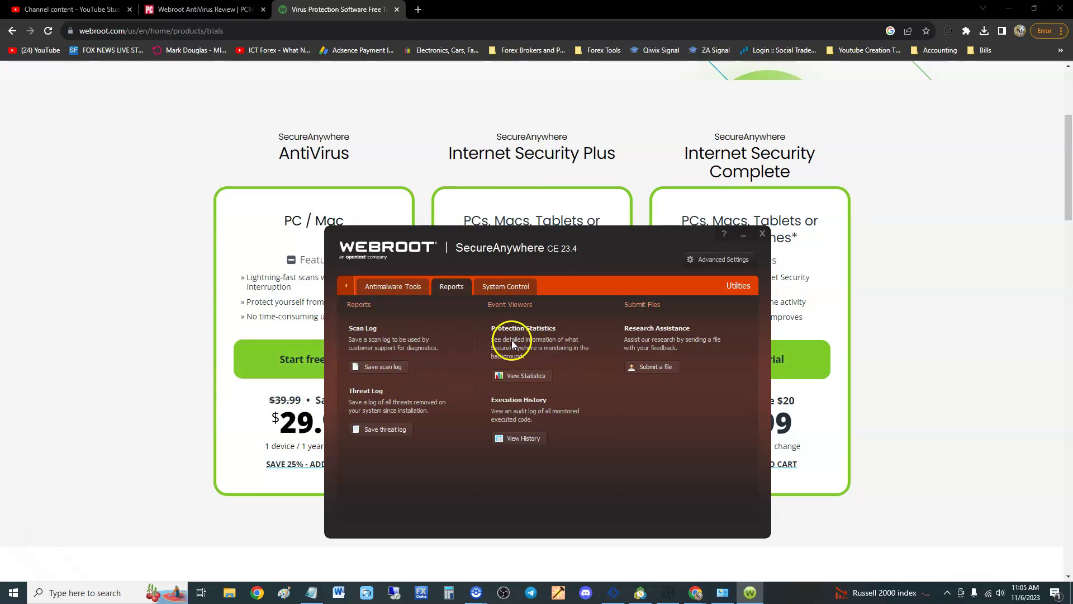
{"action": "left_click_drag", "start_coordinate": [557, 258], "coordinate": [552, 249]}
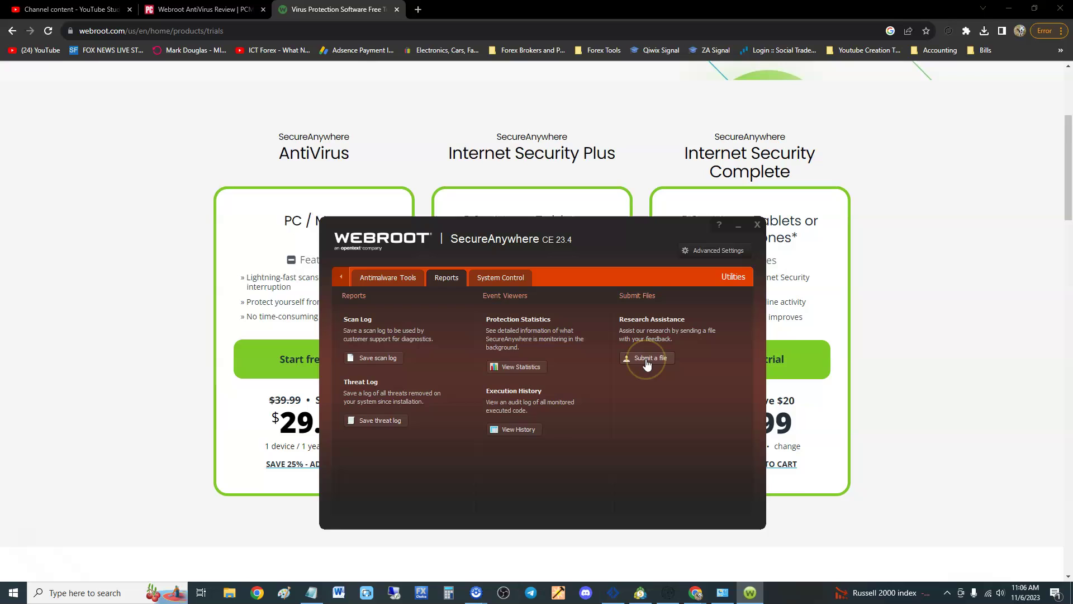
{"action": "left_click", "coordinate": [500, 277]}
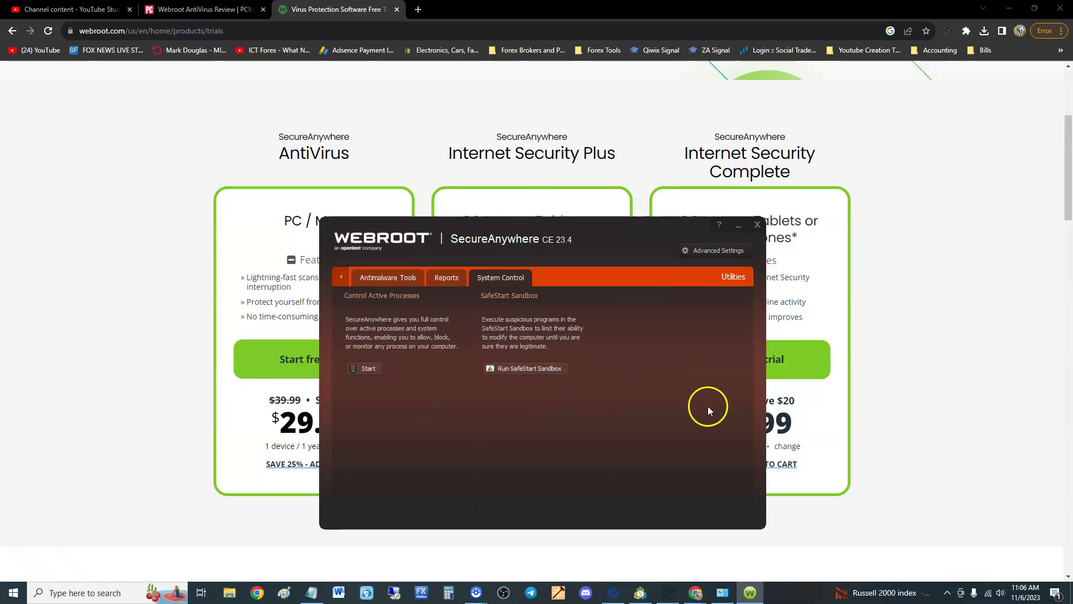
{"action": "left_click", "coordinate": [369, 368]}
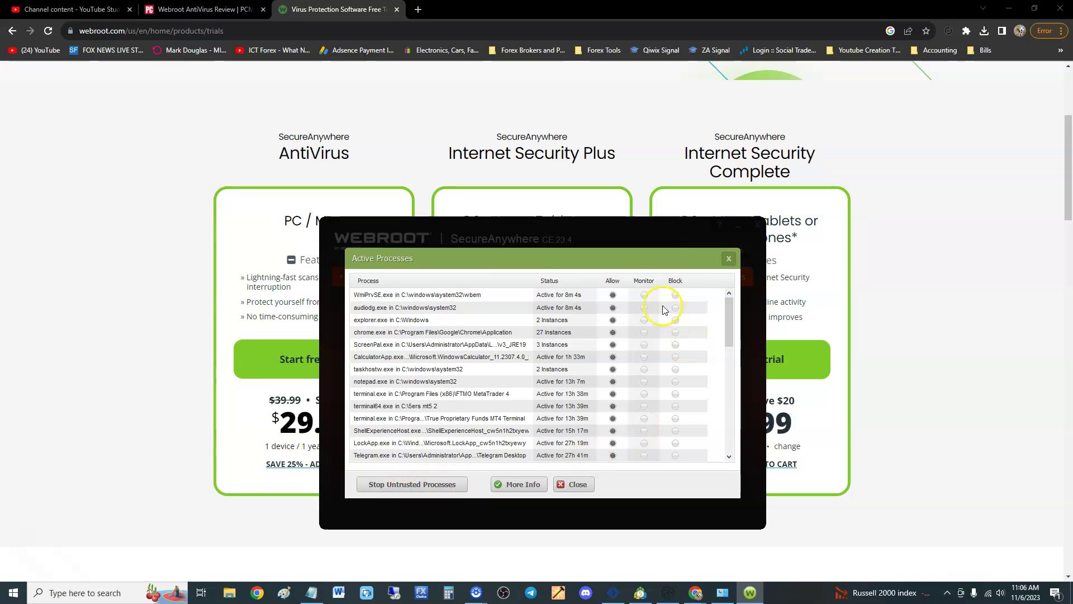
{"action": "left_click_drag", "start_coordinate": [731, 313], "coordinate": [749, 283]}
{"action": "left_click", "coordinate": [729, 258]}
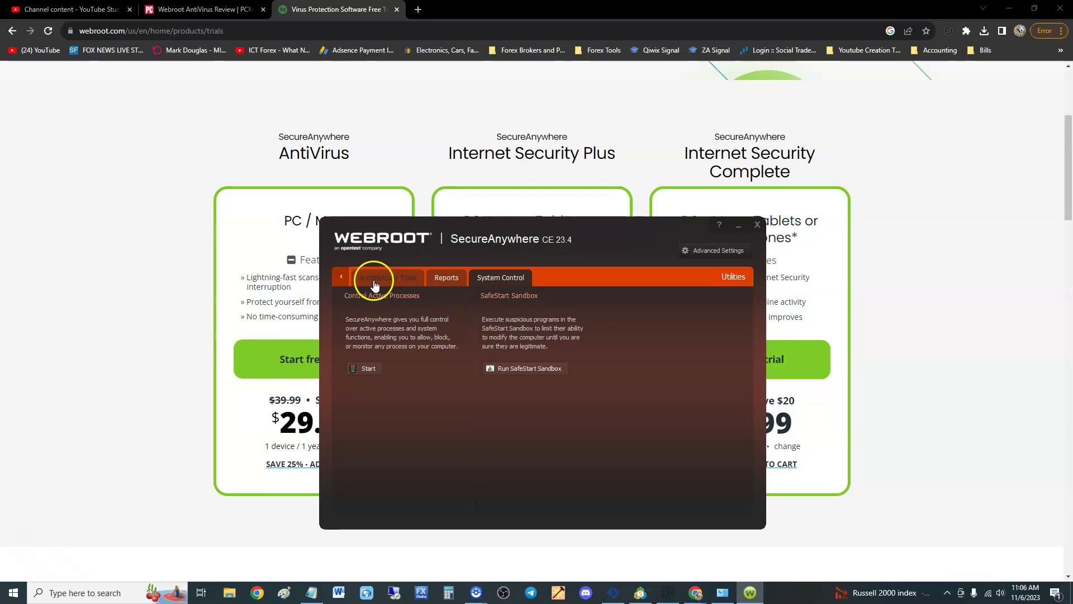
Step: Review the My Account keycode subscription and About SecureAnywhere pages, then return to the overview
{"action": "left_click", "coordinate": [342, 278]}
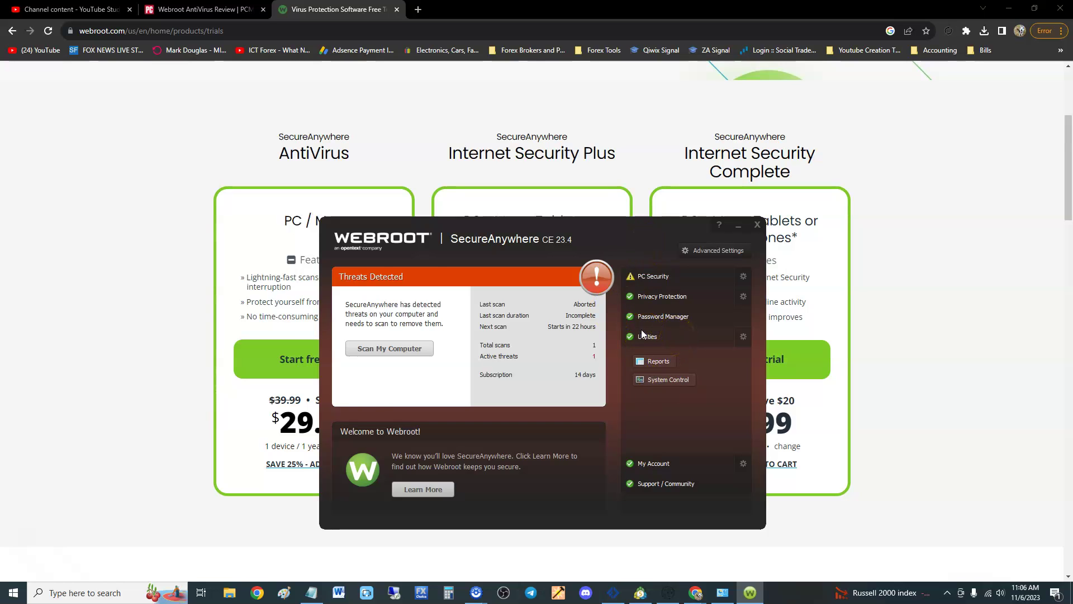
{"action": "left_click_drag", "start_coordinate": [425, 236], "coordinate": [486, 209]}
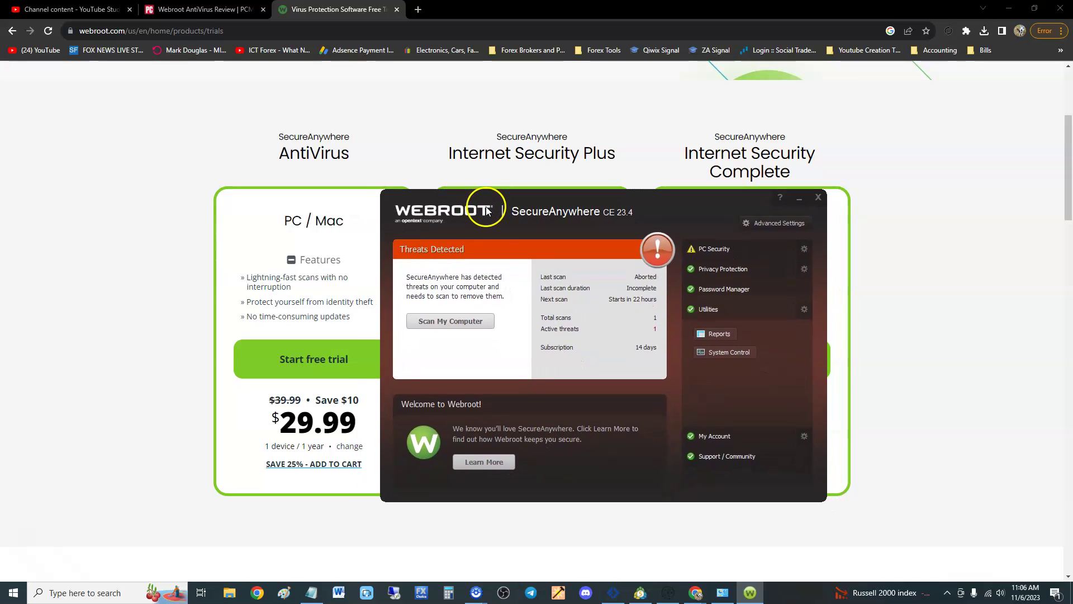
{"action": "left_click", "coordinate": [749, 437]}
{"action": "left_click", "coordinate": [803, 330]}
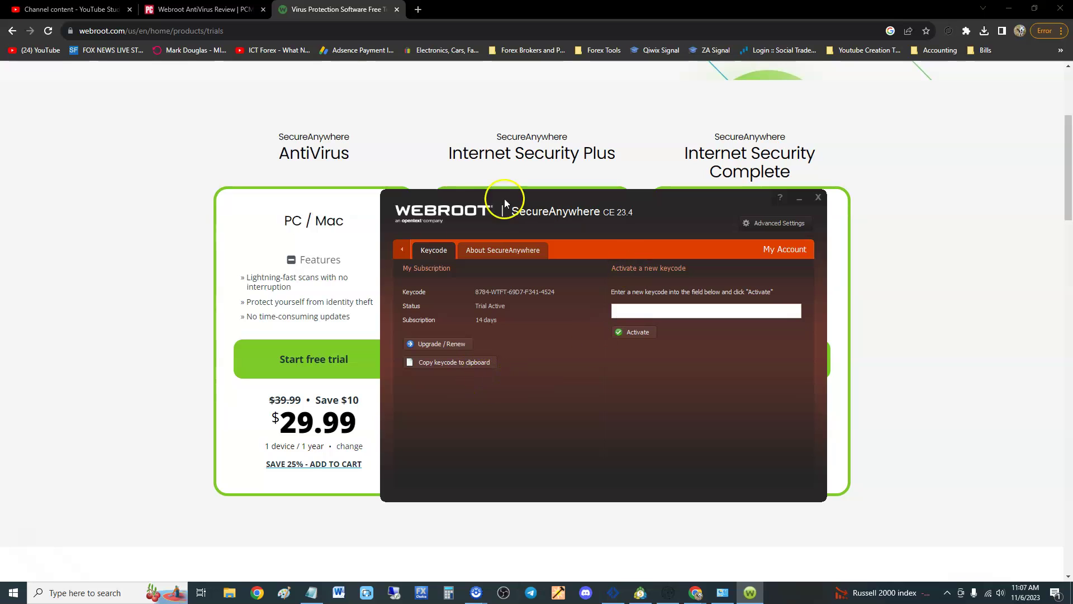
{"action": "left_click", "coordinate": [483, 262]}
{"action": "left_click", "coordinate": [420, 254]}
{"action": "left_click", "coordinate": [403, 252]}
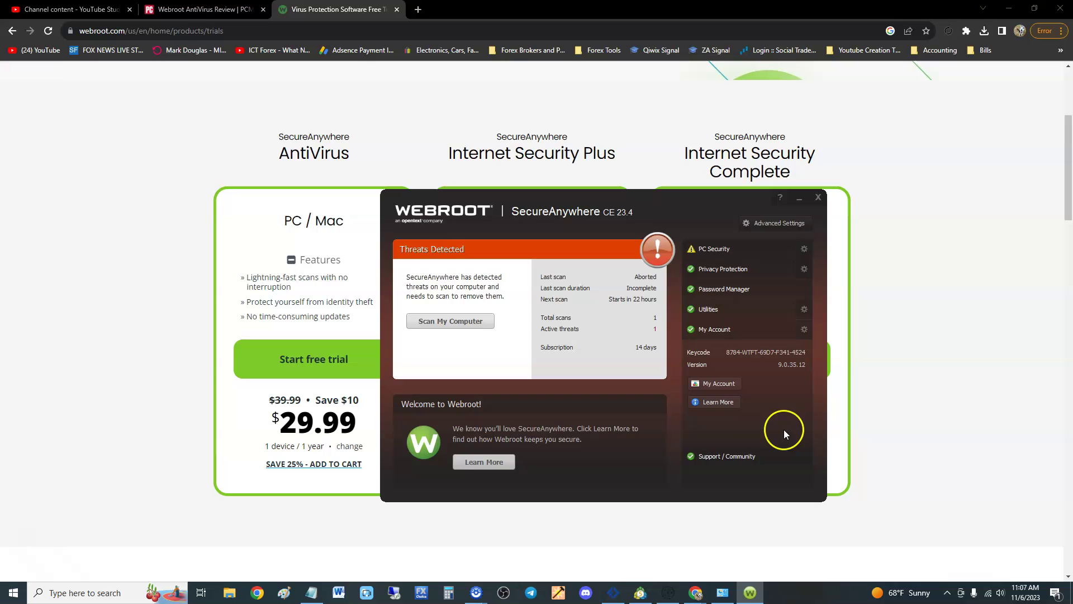
Step: Expand Support / Community and reposition the window up and to the right
{"action": "left_click", "coordinate": [737, 456]}
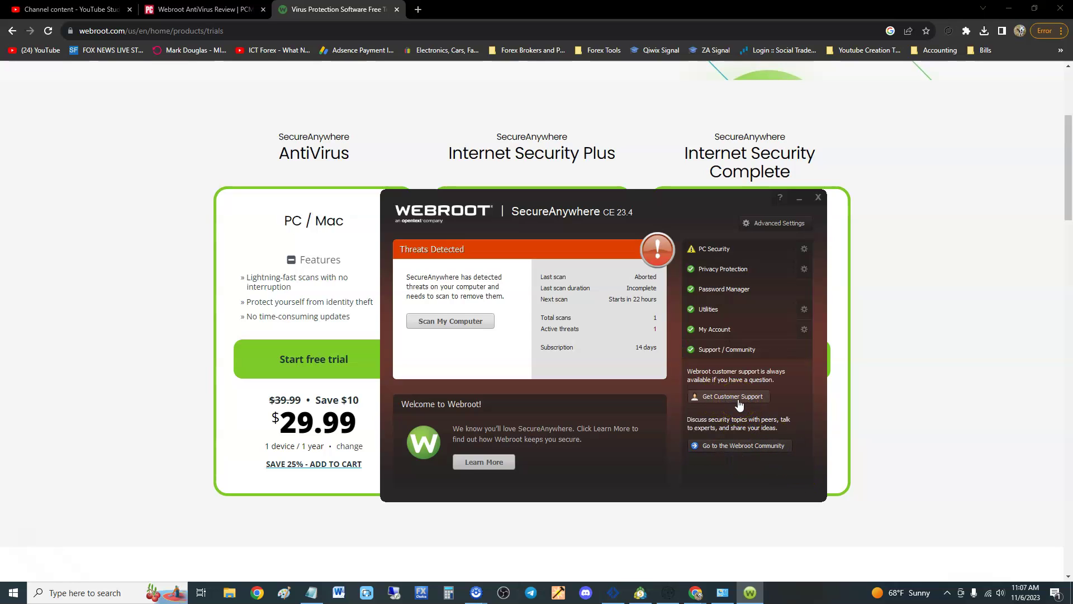
{"action": "left_click_drag", "start_coordinate": [694, 210], "coordinate": [749, 176]}
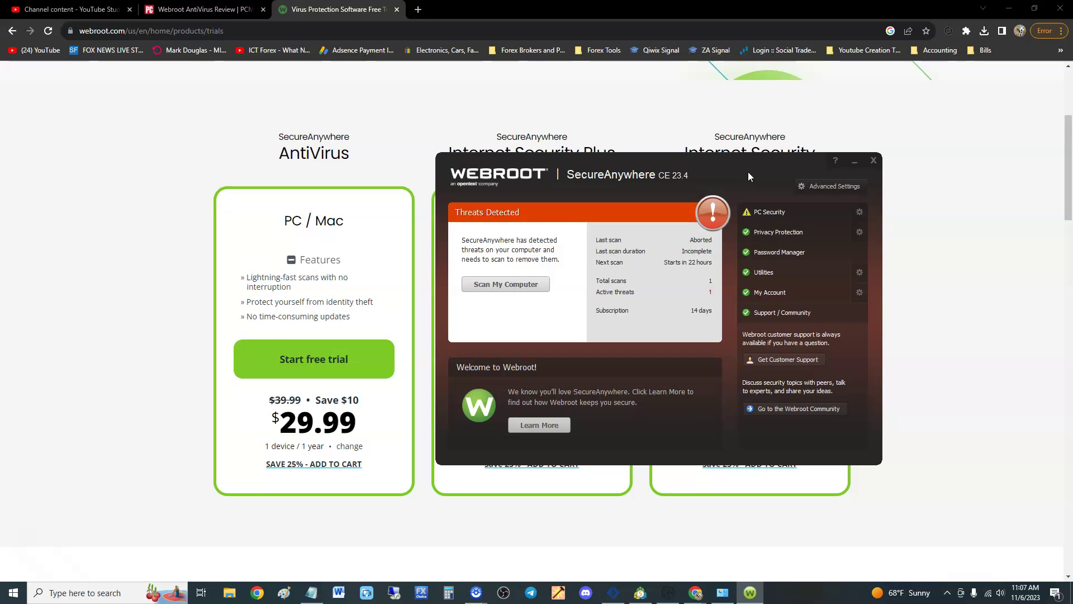
{"action": "left_click_drag", "start_coordinate": [748, 176], "coordinate": [724, 177]}
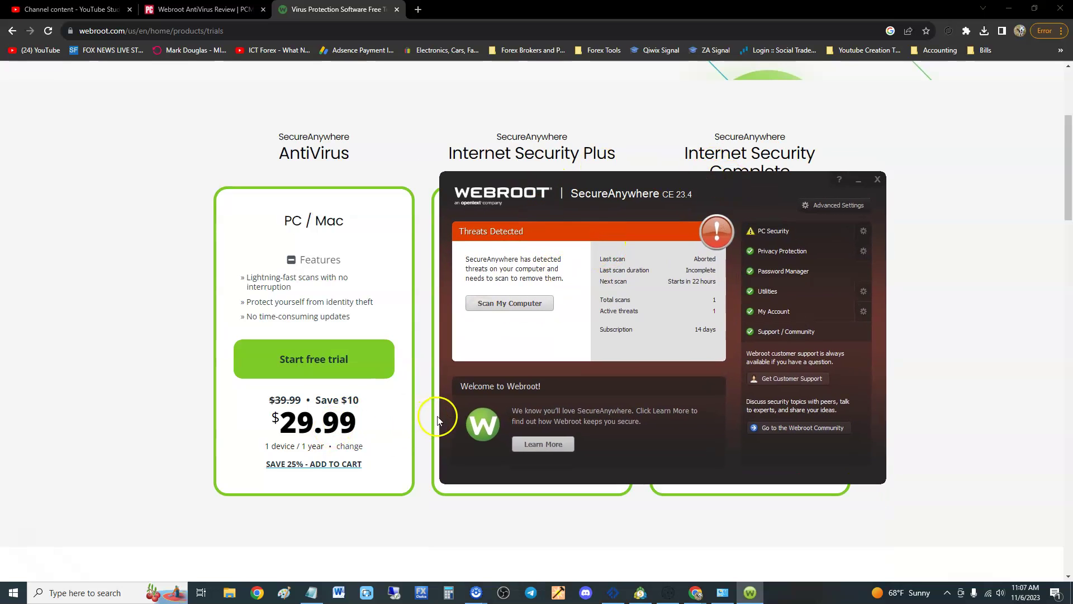
{"action": "mouse_move", "coordinate": [666, 204]}
{"action": "left_mouse_down"}
{"action": "mouse_move", "coordinate": [668, 194]}
{"action": "mouse_move", "coordinate": [658, 199]}
{"action": "left_mouse_up"}
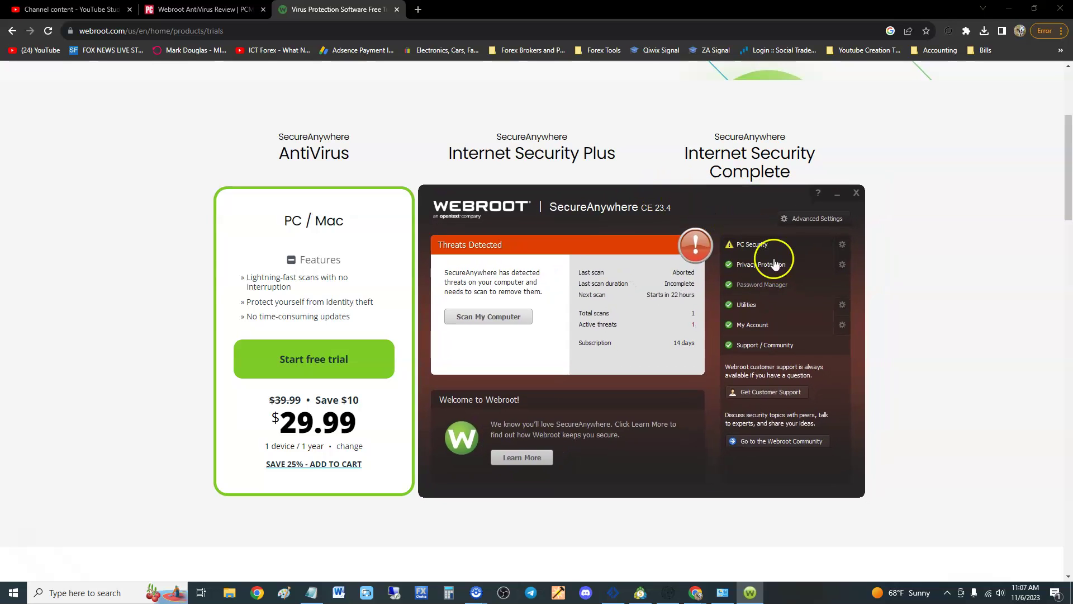
Step: Open Antimalware Tools, tick and untick Reboot into Safe Mode, and go back
{"action": "left_click", "coordinate": [749, 306]}
{"action": "left_click", "coordinate": [842, 304]}
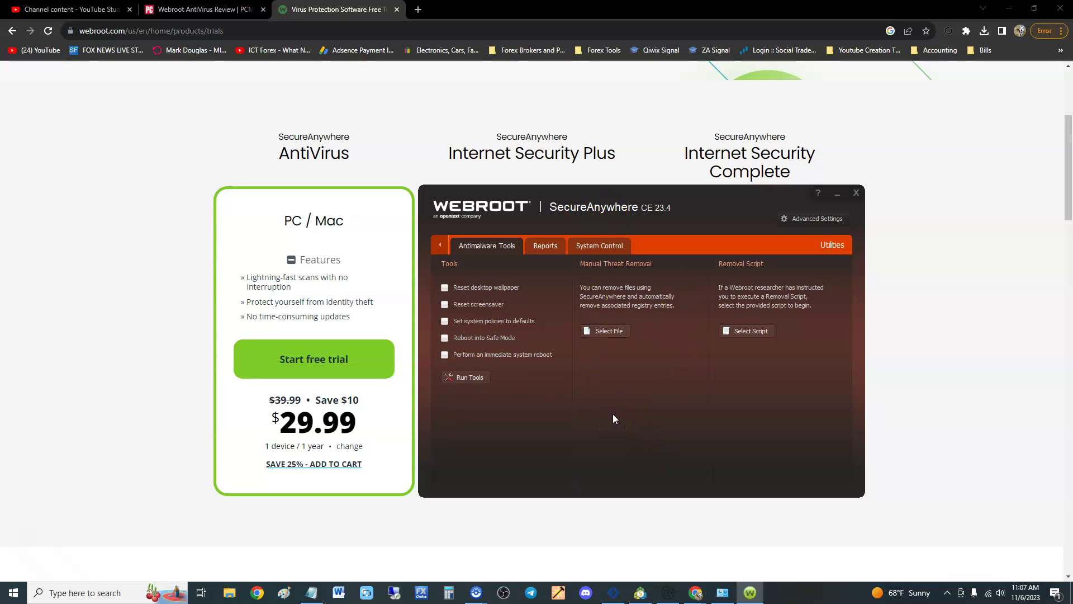
{"action": "left_click", "coordinate": [486, 341]}
{"action": "left_click", "coordinate": [538, 343]}
{"action": "left_click", "coordinate": [473, 340]}
{"action": "left_click", "coordinate": [436, 245]}
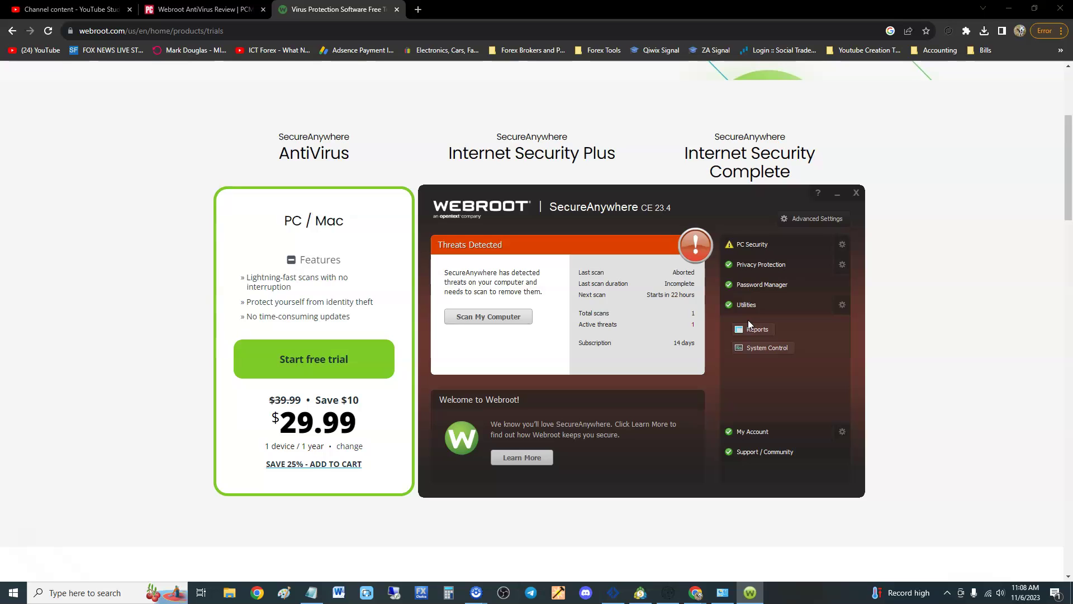
Step: Reopen the utilities panel, reposition the window, and return to the Threats Detected overview
{"action": "left_click", "coordinate": [841, 304]}
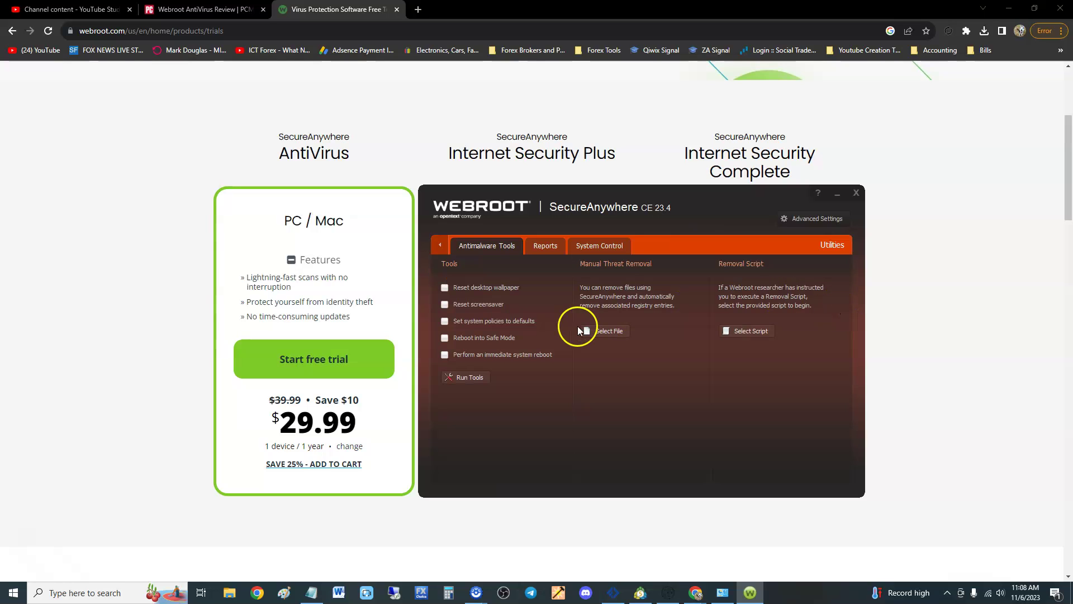
{"action": "mouse_move", "coordinate": [565, 207]}
{"action": "left_mouse_down"}
{"action": "mouse_move", "coordinate": [582, 227]}
{"action": "mouse_move", "coordinate": [565, 202]}
{"action": "left_mouse_up"}
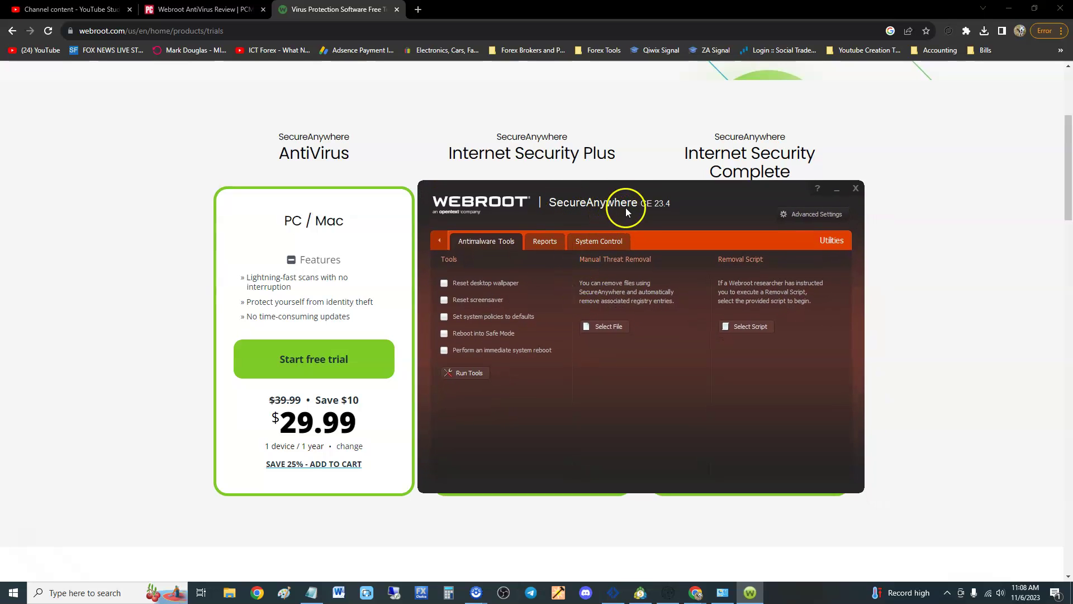
{"action": "left_click_drag", "start_coordinate": [626, 208], "coordinate": [627, 208]}
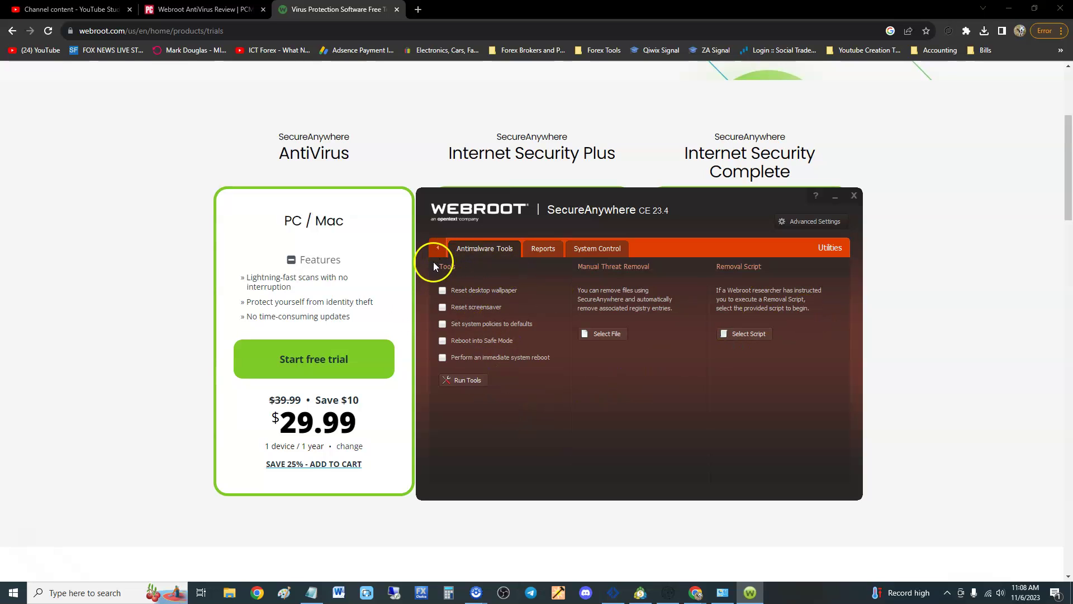
{"action": "left_click", "coordinate": [435, 247]}
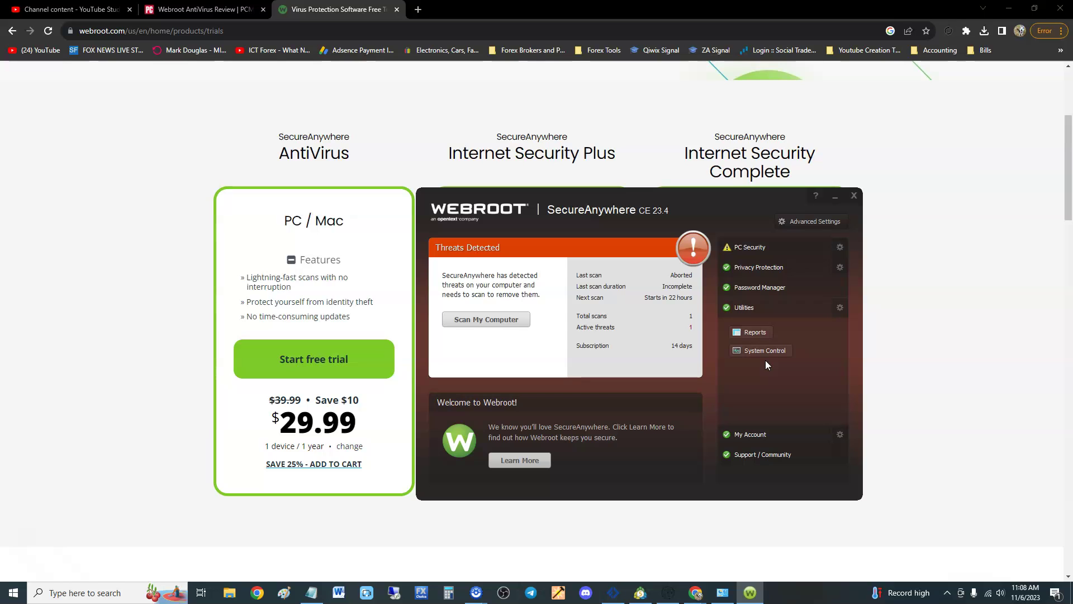
Step: Open the PCMag Webroot review past the email sign-up prompt and scroll to Pros and Cons
{"action": "left_click", "coordinate": [219, 9]}
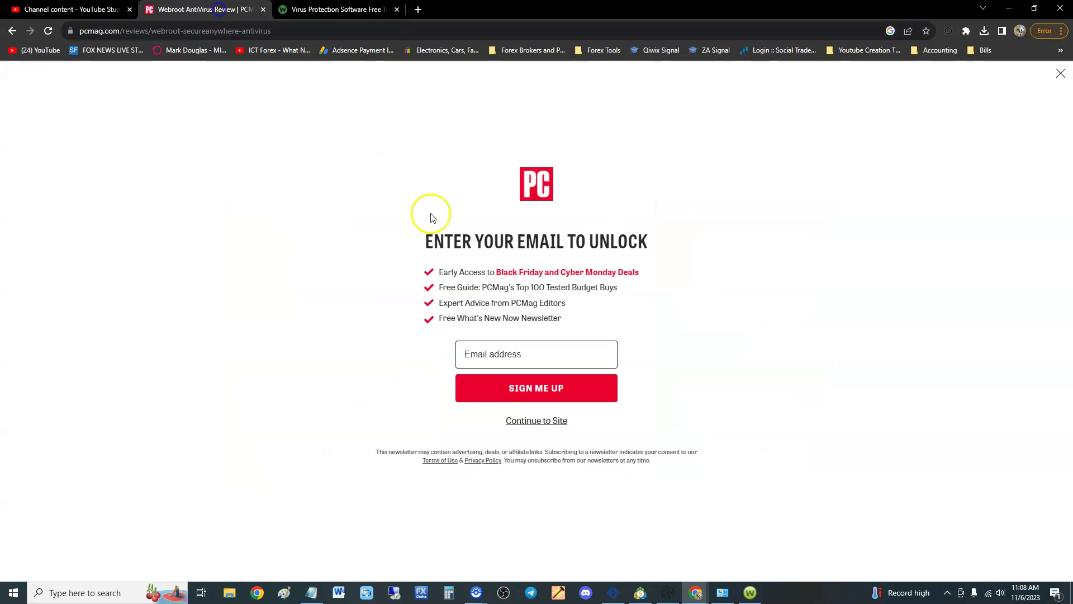
{"action": "left_click", "coordinate": [536, 420]}
{"action": "scroll", "coordinate": [462, 352], "scroll_direction": "down", "scroll_amount": 3}
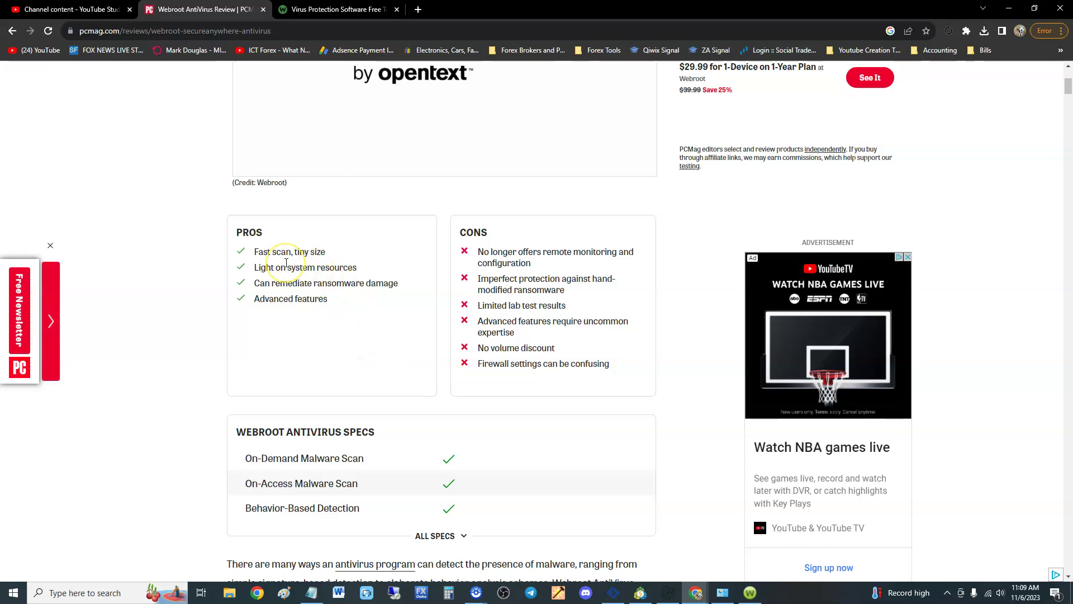
{"action": "scroll", "coordinate": [438, 319], "scroll_direction": "up", "scroll_amount": 5}
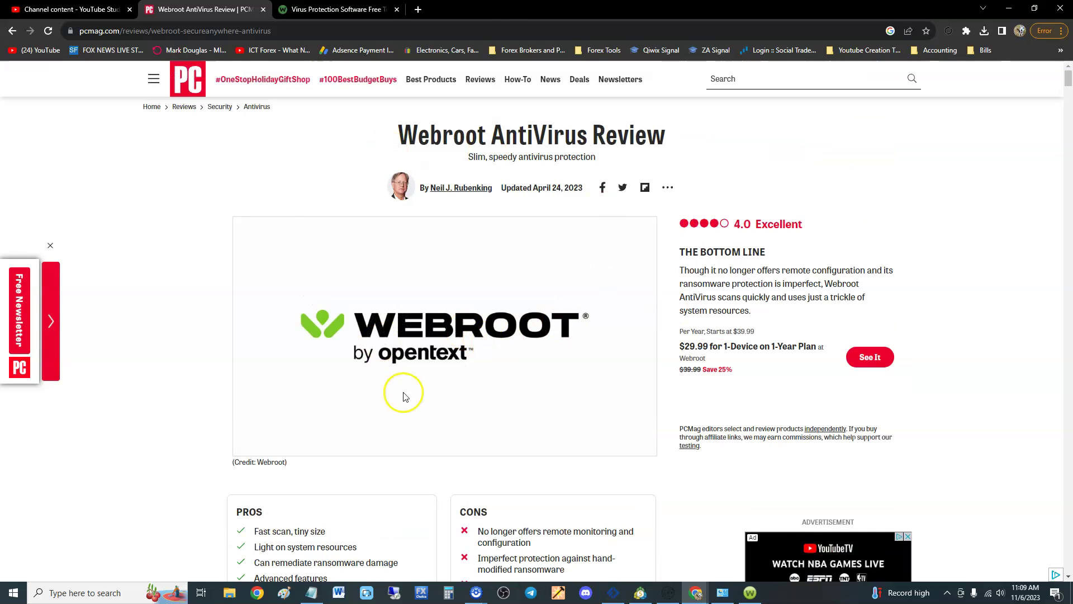
{"action": "scroll", "coordinate": [402, 391], "scroll_direction": "down", "scroll_amount": 2}
{"action": "scroll", "coordinate": [453, 378], "scroll_direction": "down", "scroll_amount": 3}
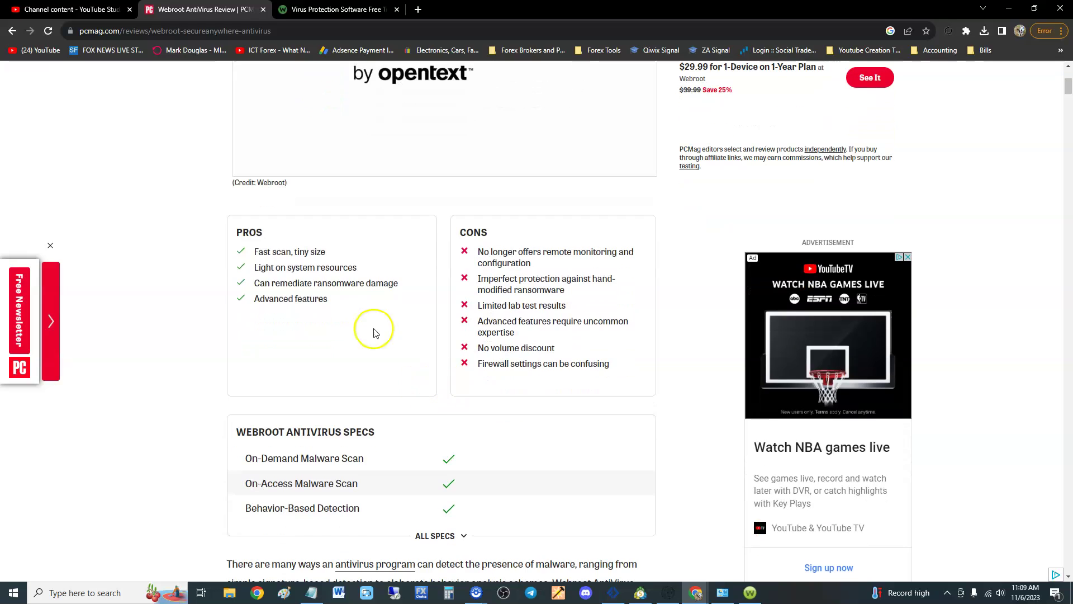
Step: Highlight the pros 'Fast scan, tiny size', ransomware remediation, and 'Advanced' in turn
{"action": "left_click_drag", "start_coordinate": [254, 251], "coordinate": [330, 251]}
{"action": "left_click", "coordinate": [335, 253]}
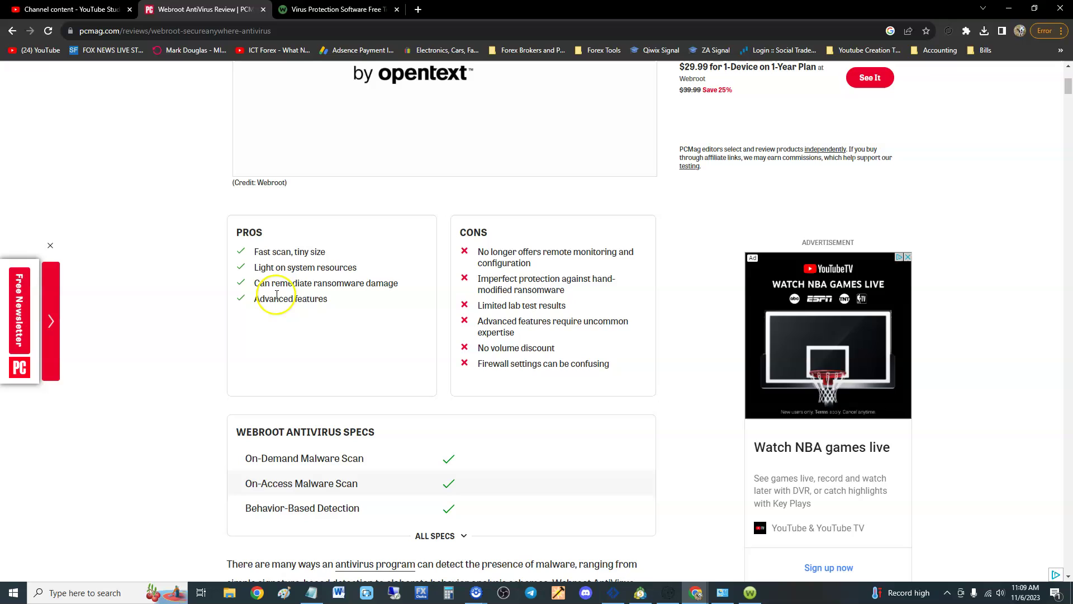
{"action": "left_click_drag", "start_coordinate": [254, 284], "coordinate": [411, 289]}
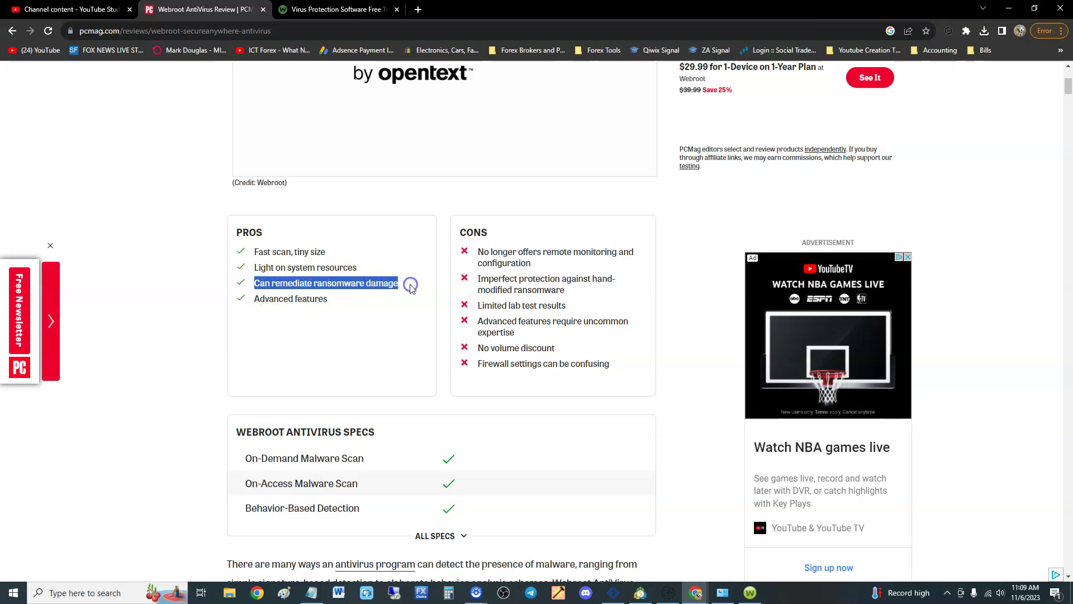
{"action": "left_click", "coordinate": [364, 284]}
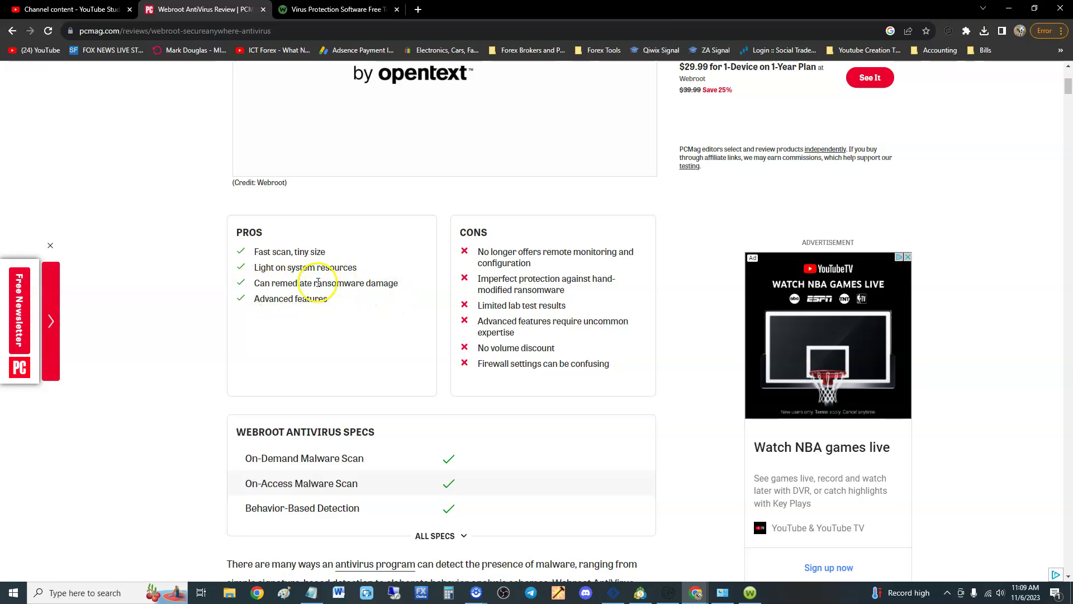
{"action": "left_click", "coordinate": [316, 282]}
{"action": "left_click_drag", "start_coordinate": [316, 282], "coordinate": [371, 281]}
{"action": "left_click", "coordinate": [384, 283]}
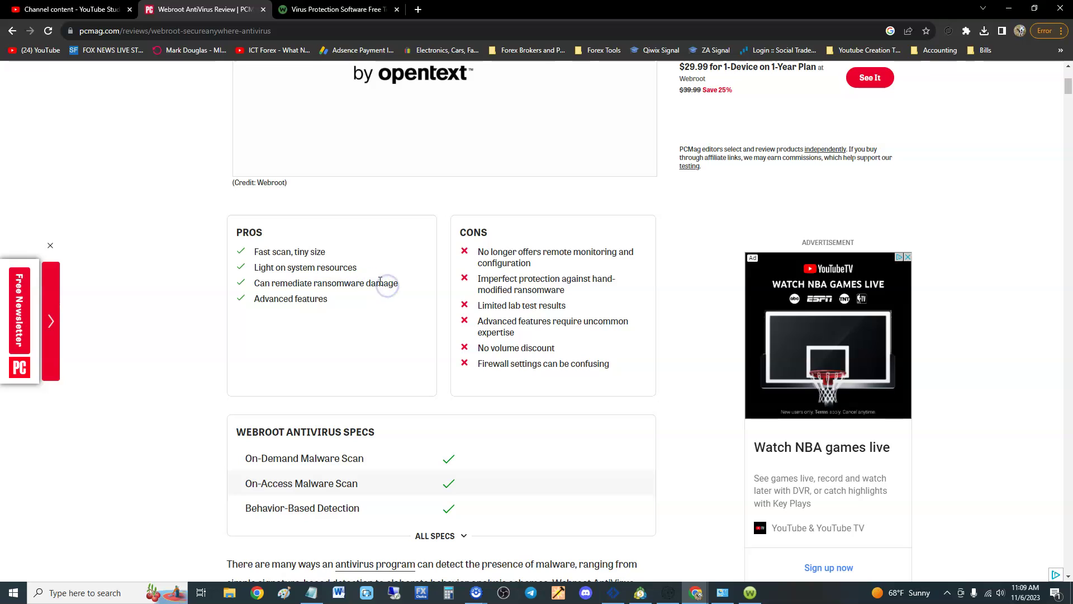
{"action": "left_click_drag", "start_coordinate": [316, 282], "coordinate": [367, 281]}
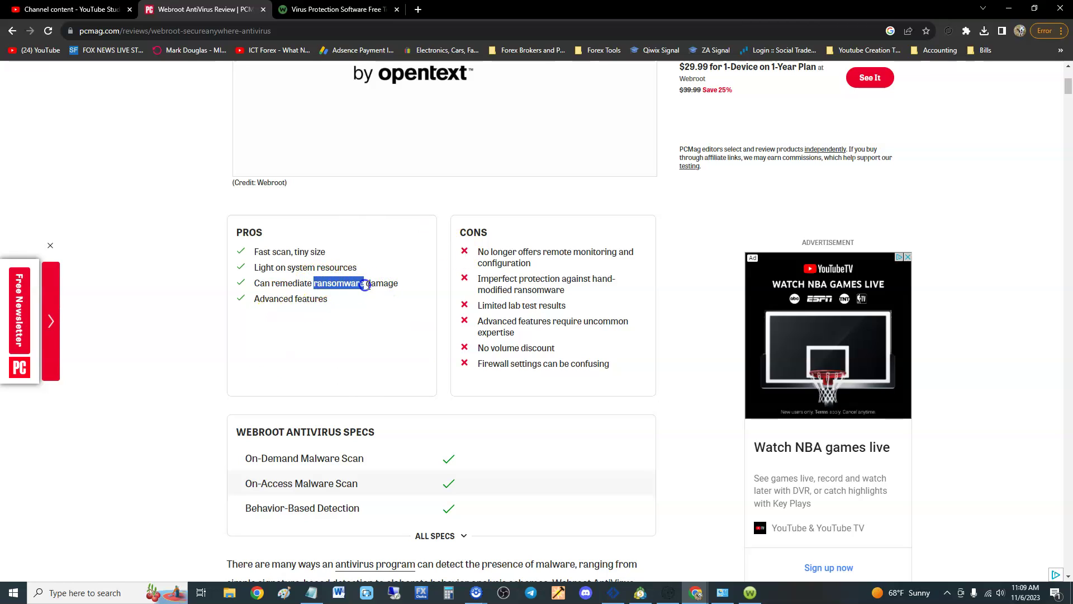
{"action": "left_click", "coordinate": [368, 284]}
{"action": "left_click_drag", "start_coordinate": [254, 298], "coordinate": [283, 299]}
{"action": "left_click", "coordinate": [338, 303]}
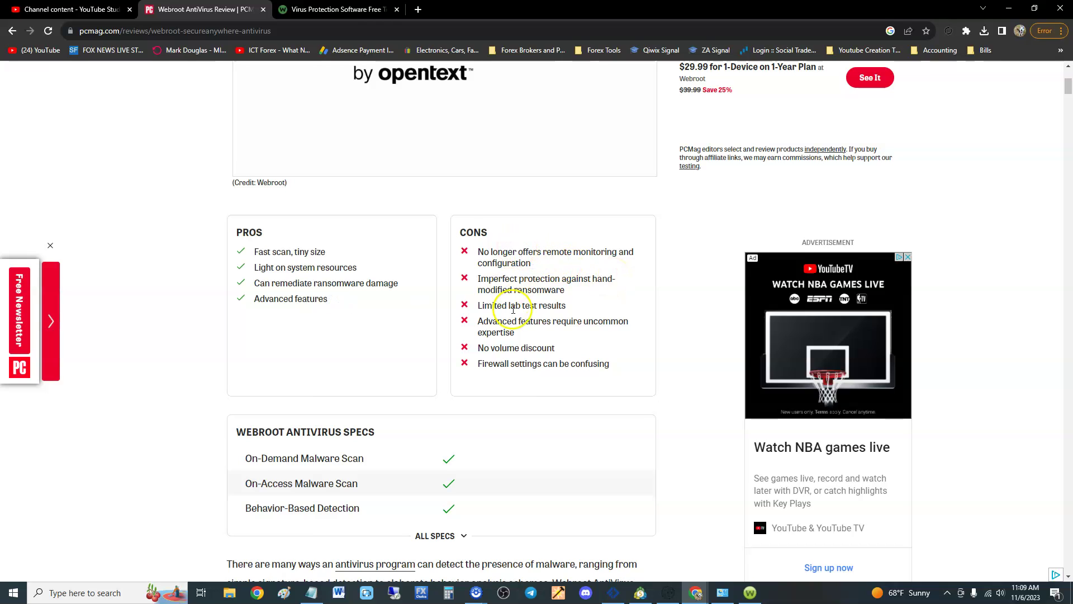
{"action": "scroll", "coordinate": [559, 280], "scroll_direction": "down", "scroll_amount": 1}
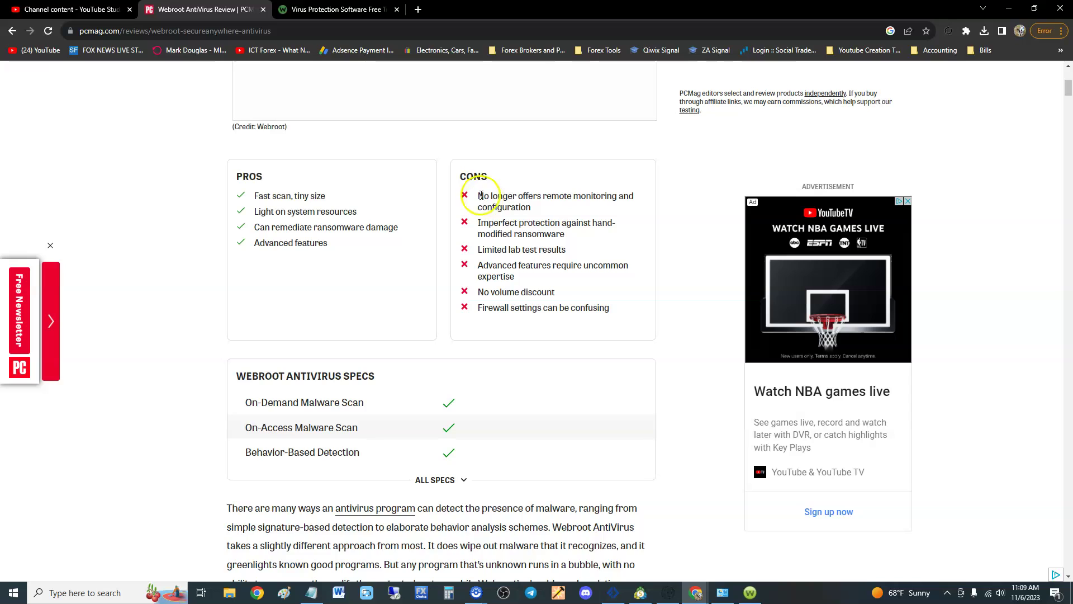
{"action": "left_click_drag", "start_coordinate": [479, 197], "coordinate": [609, 202]}
{"action": "left_click", "coordinate": [615, 208]}
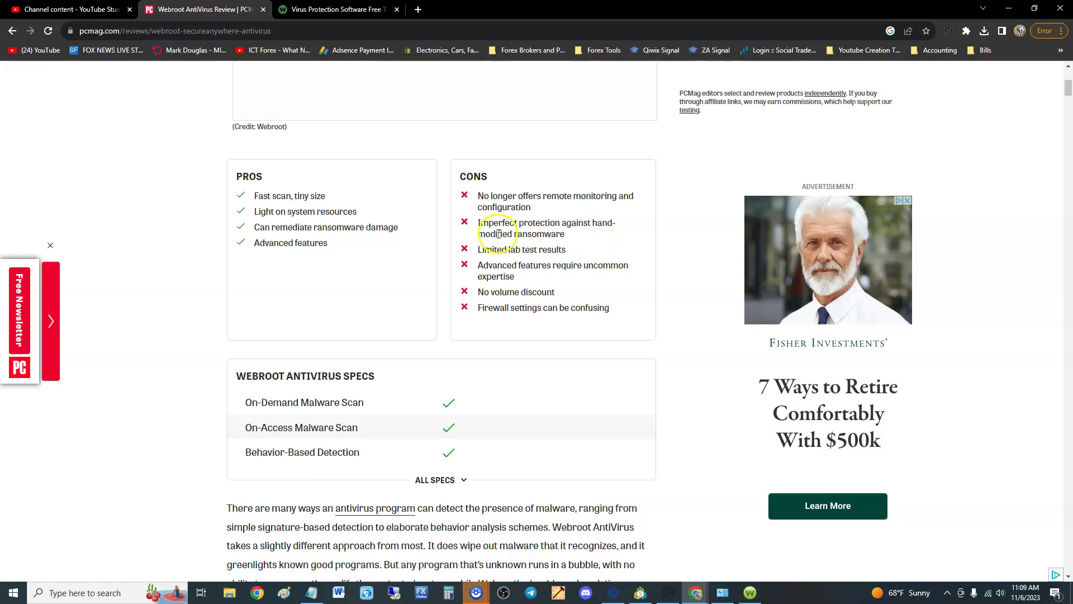
{"action": "left_click_drag", "start_coordinate": [475, 232], "coordinate": [573, 237]}
{"action": "left_click", "coordinate": [580, 239]}
{"action": "scroll", "coordinate": [578, 239], "scroll_direction": "down", "scroll_amount": 1}
{"action": "left_click_drag", "start_coordinate": [477, 193], "coordinate": [560, 194]}
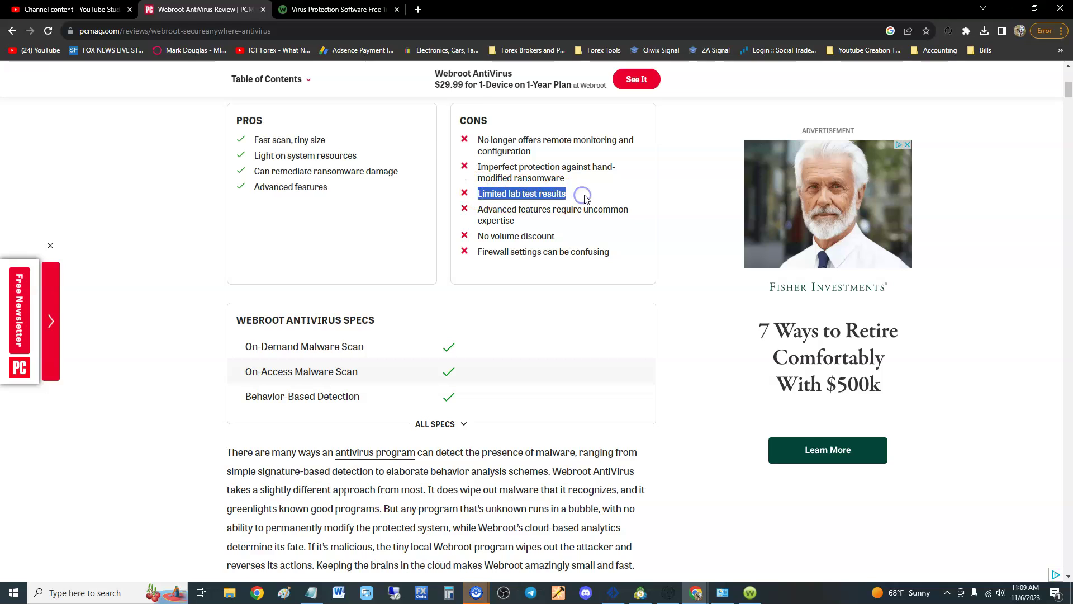
{"action": "scroll", "coordinate": [582, 192], "scroll_direction": "up", "scroll_amount": 1}
{"action": "left_click", "coordinate": [582, 268]}
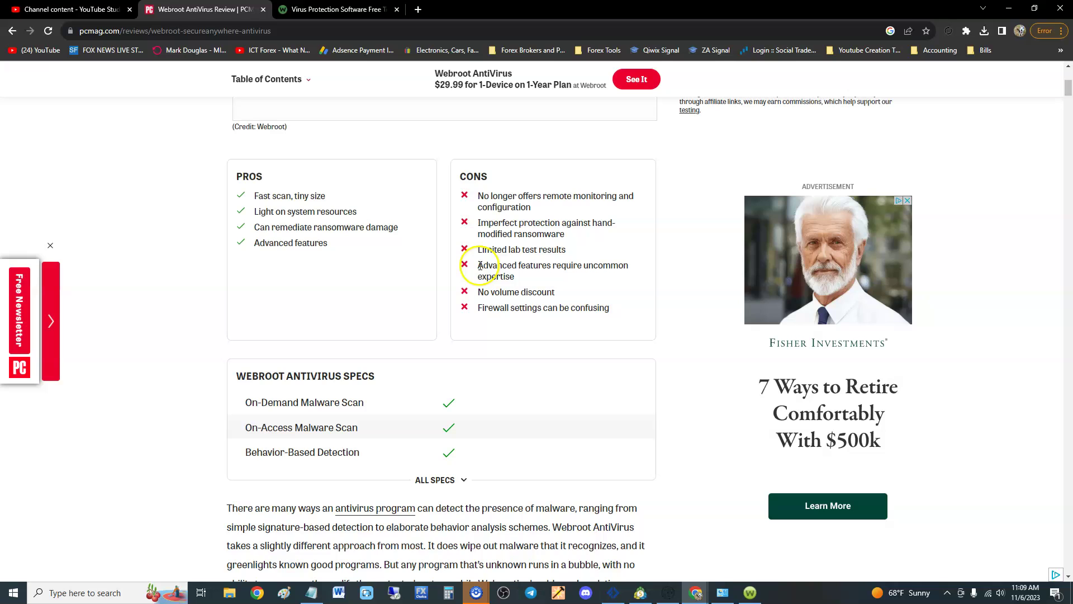
{"action": "left_click_drag", "start_coordinate": [480, 266], "coordinate": [602, 269]}
{"action": "left_click", "coordinate": [614, 269]}
{"action": "scroll", "coordinate": [609, 274], "scroll_direction": "down", "scroll_amount": 1}
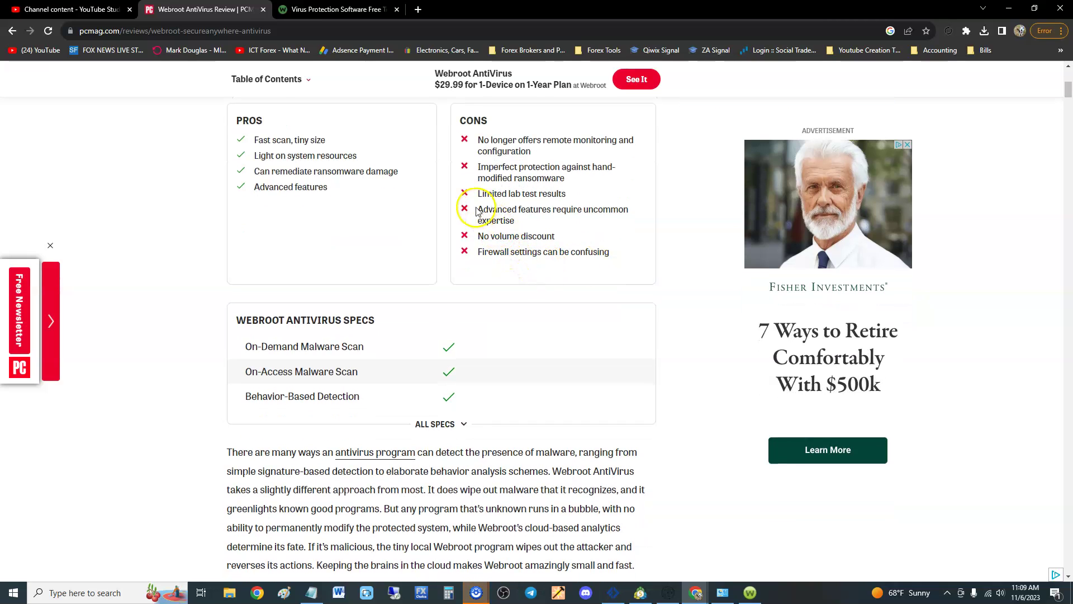
{"action": "left_click_drag", "start_coordinate": [478, 209], "coordinate": [624, 216]}
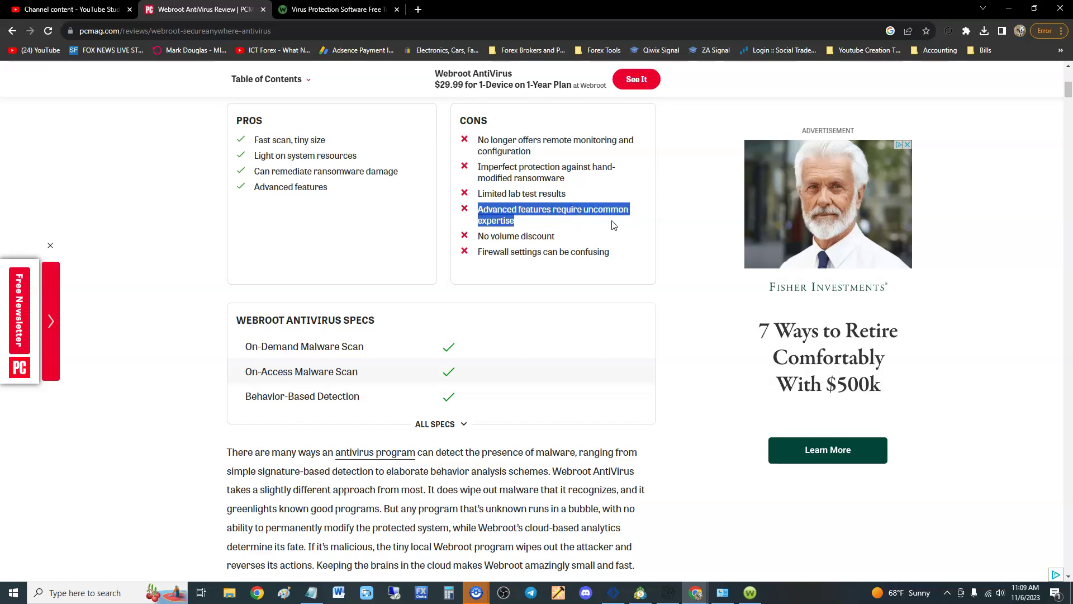
{"action": "left_click", "coordinate": [614, 225]}
{"action": "double_click", "coordinate": [510, 236]}
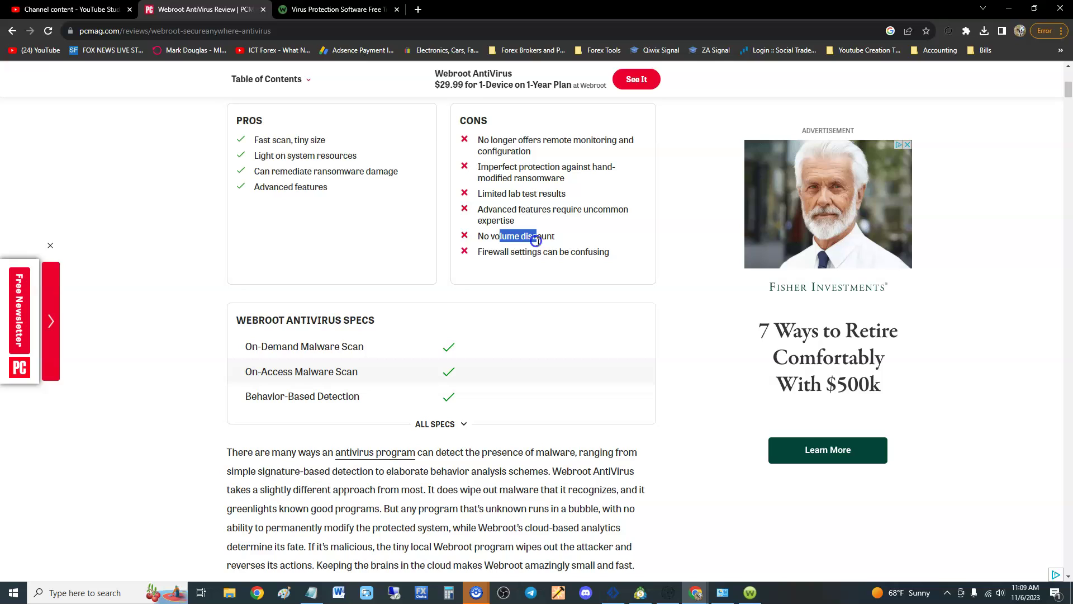
{"action": "left_click", "coordinate": [498, 258]}
{"action": "left_click_drag", "start_coordinate": [475, 257], "coordinate": [625, 251]}
{"action": "left_click", "coordinate": [478, 258]}
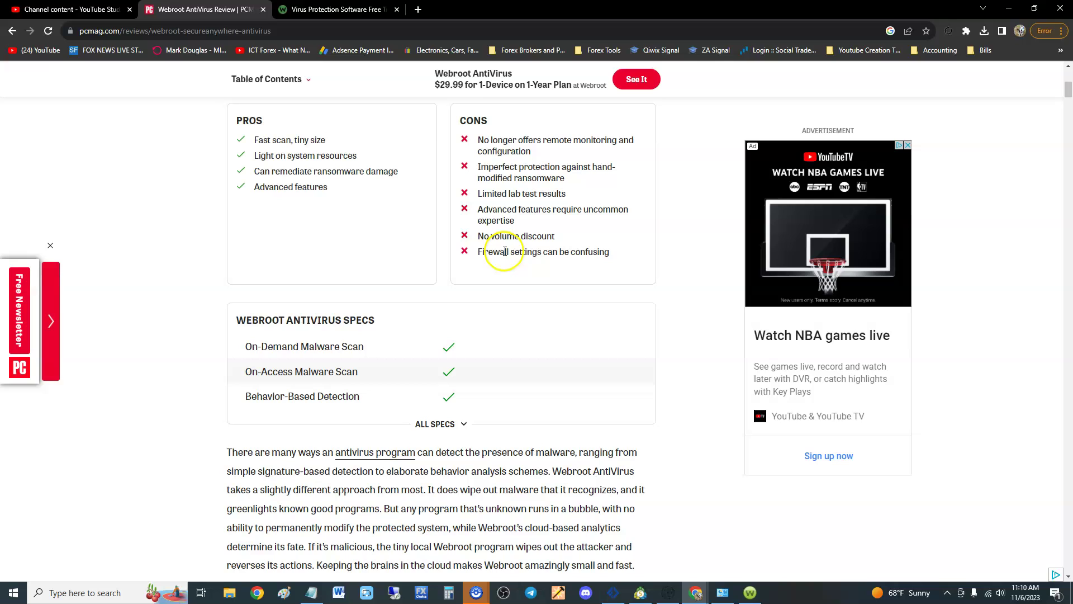
{"action": "left_click_drag", "start_coordinate": [503, 181], "coordinate": [577, 185]}
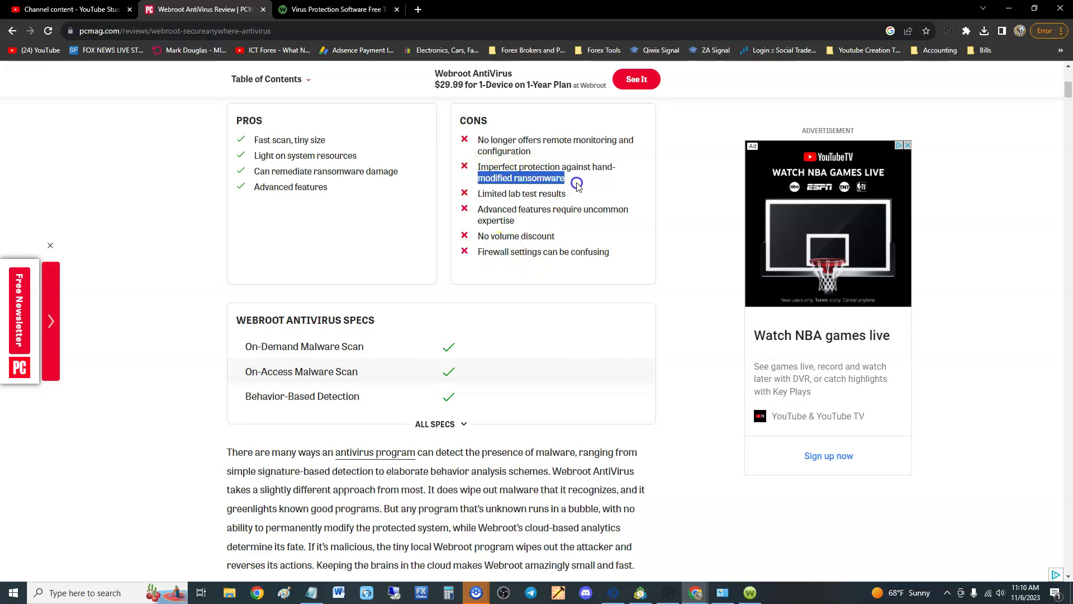
{"action": "left_click", "coordinate": [537, 225]}
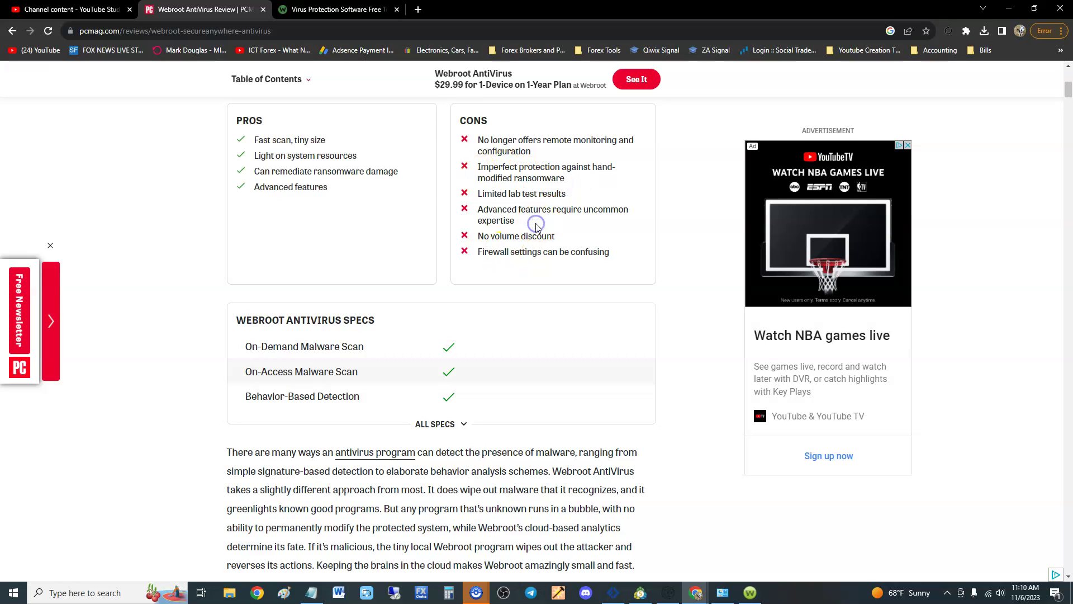
Step: Expand the Webroot AntiVirus specs table to show all specs
{"action": "scroll", "coordinate": [492, 290], "scroll_direction": "down", "scroll_amount": 1}
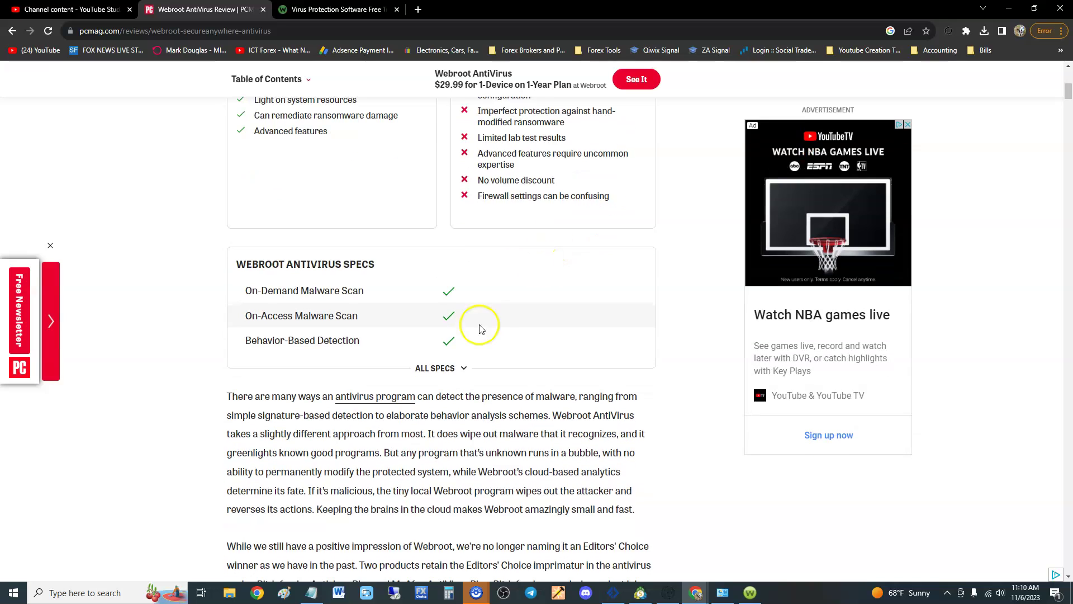
{"action": "left_click", "coordinate": [436, 363]}
{"action": "scroll", "coordinate": [532, 282], "scroll_direction": "down", "scroll_amount": 1}
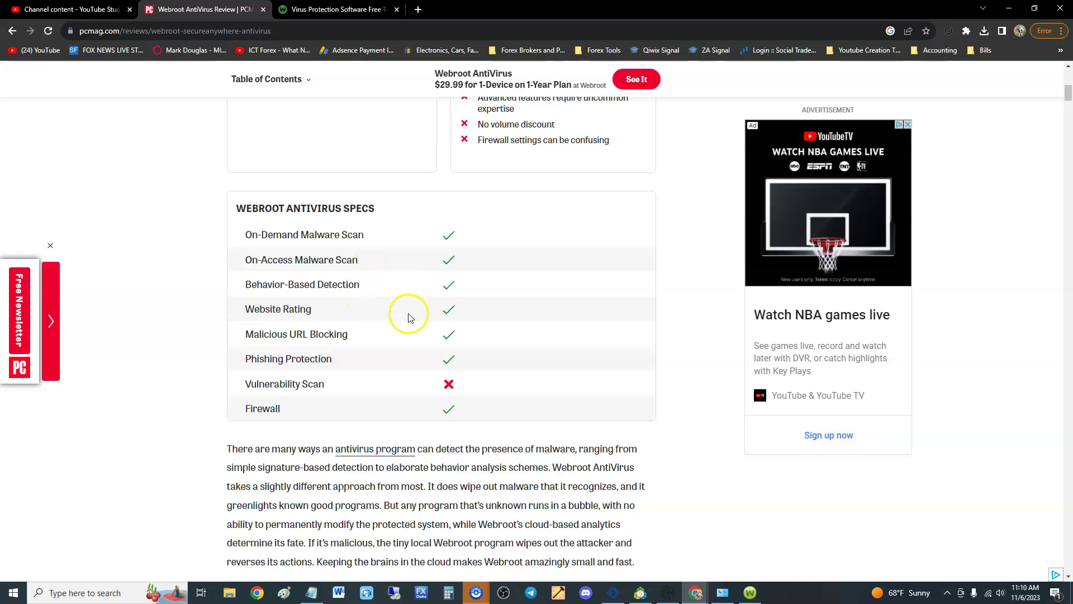
Step: Review the full spec list, highlighting the Malicious and Firewall entries
{"action": "double_click", "coordinate": [276, 334]}
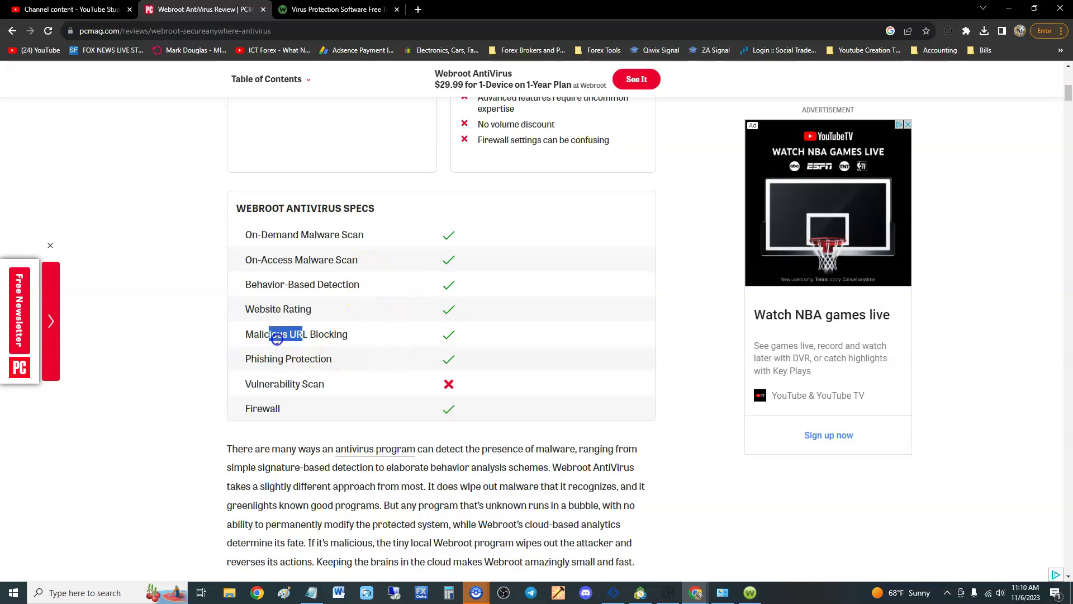
{"action": "left_click", "coordinate": [419, 335]}
{"action": "left_click", "coordinate": [464, 334]}
{"action": "scroll", "coordinate": [464, 355], "scroll_direction": "down", "scroll_amount": 2}
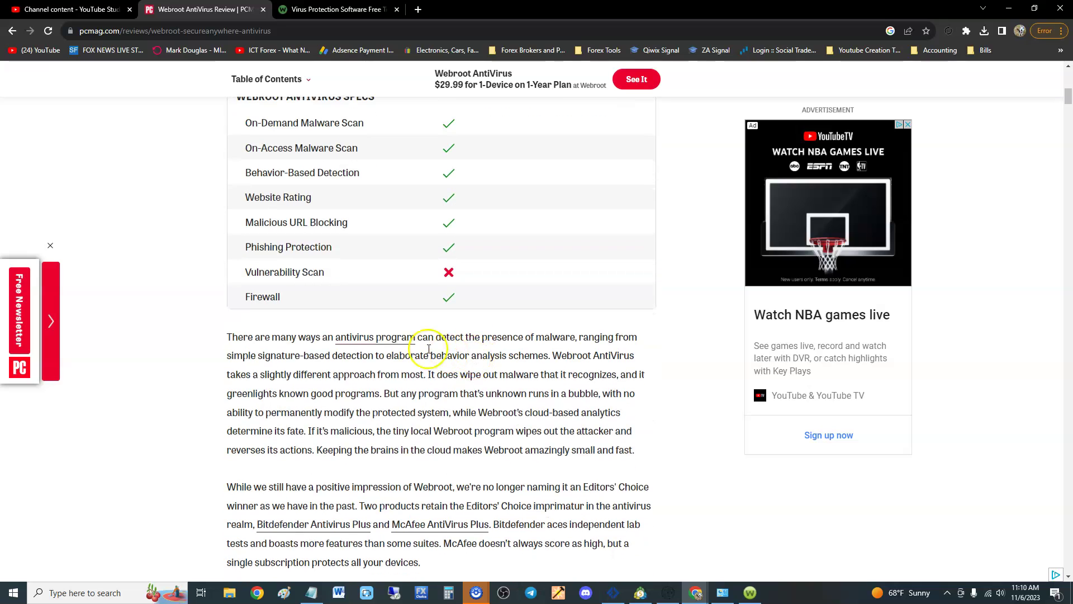
{"action": "left_click", "coordinate": [242, 296]}
{"action": "left_click_drag", "start_coordinate": [242, 296], "coordinate": [497, 299]}
{"action": "left_click", "coordinate": [513, 300]}
{"action": "scroll", "coordinate": [575, 374], "scroll_direction": "down", "scroll_amount": 3}
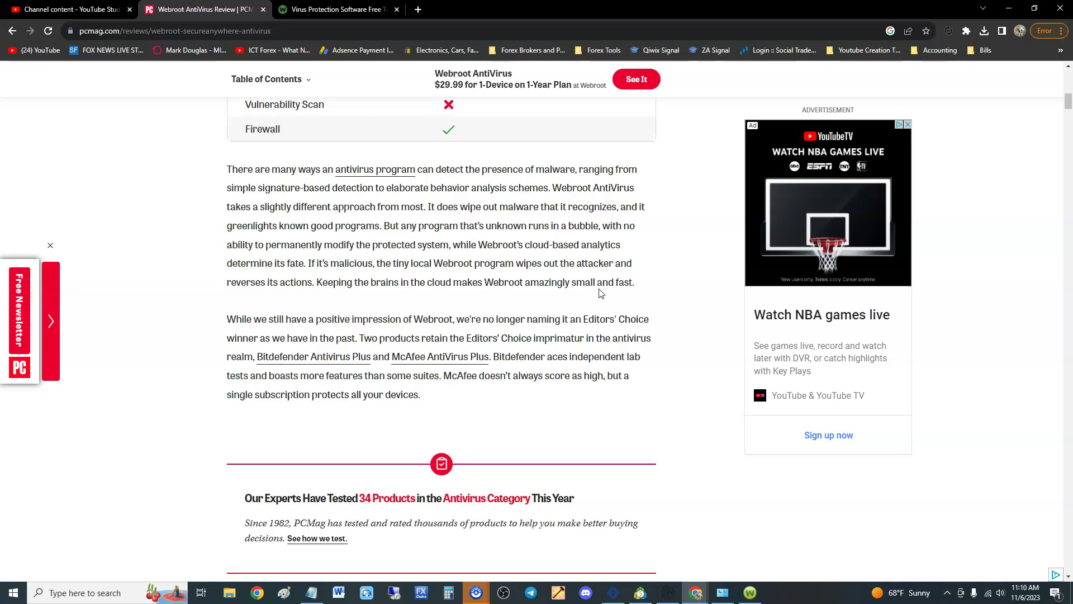
Step: Scroll down the review to the Aggregate Lab Results table
{"action": "scroll", "coordinate": [603, 306], "scroll_direction": "down", "scroll_amount": 3}
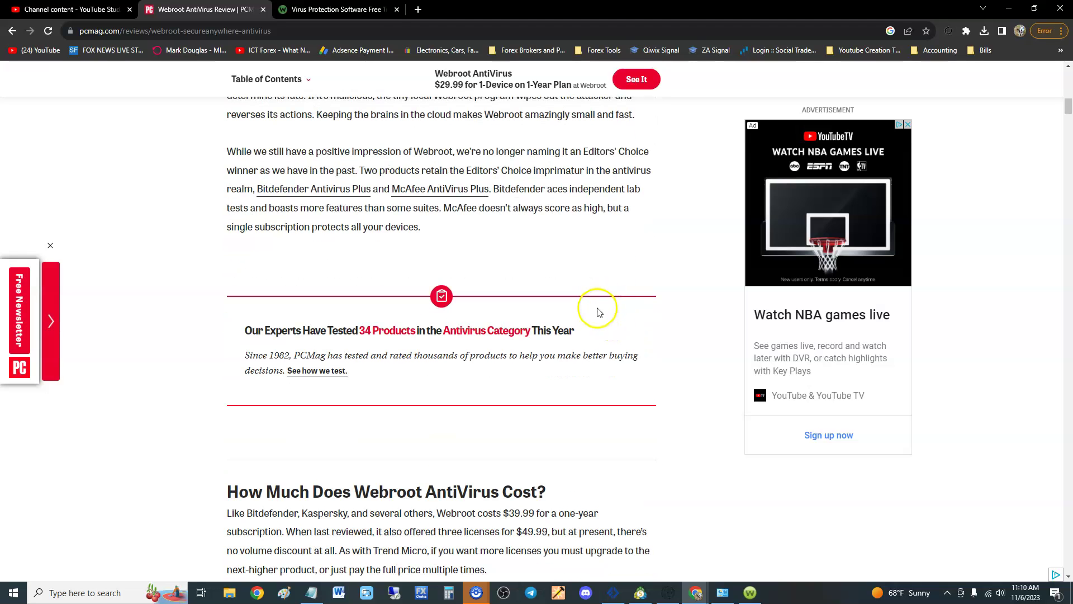
{"action": "scroll", "coordinate": [575, 307], "scroll_direction": "down", "scroll_amount": 2}
{"action": "scroll", "coordinate": [545, 299], "scroll_direction": "down", "scroll_amount": 3}
{"action": "scroll", "coordinate": [542, 263], "scroll_direction": "down", "scroll_amount": 4}
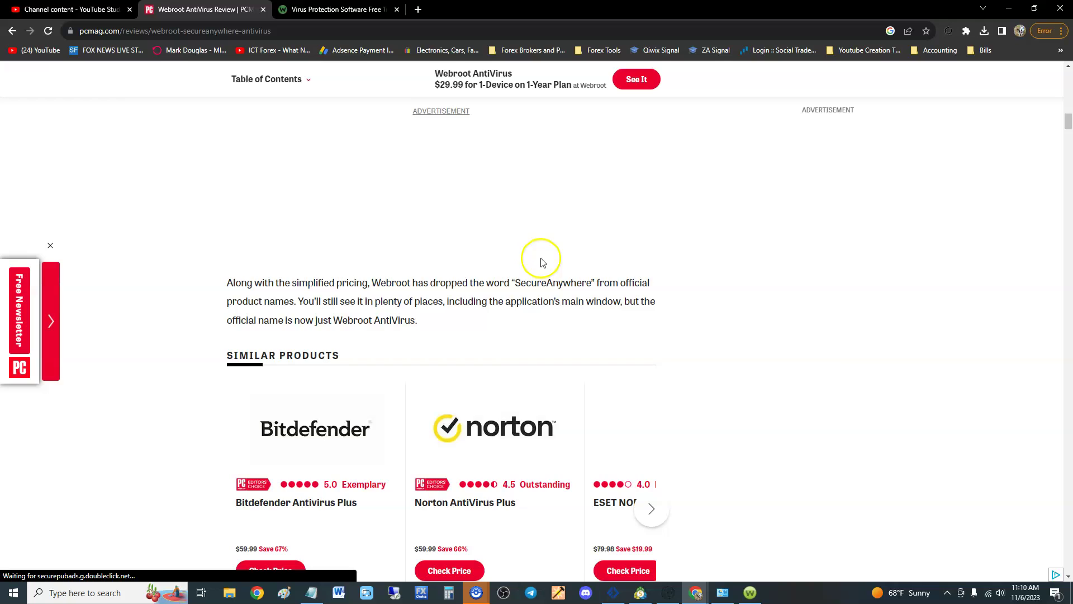
{"action": "scroll", "coordinate": [541, 262], "scroll_direction": "down", "scroll_amount": 15}
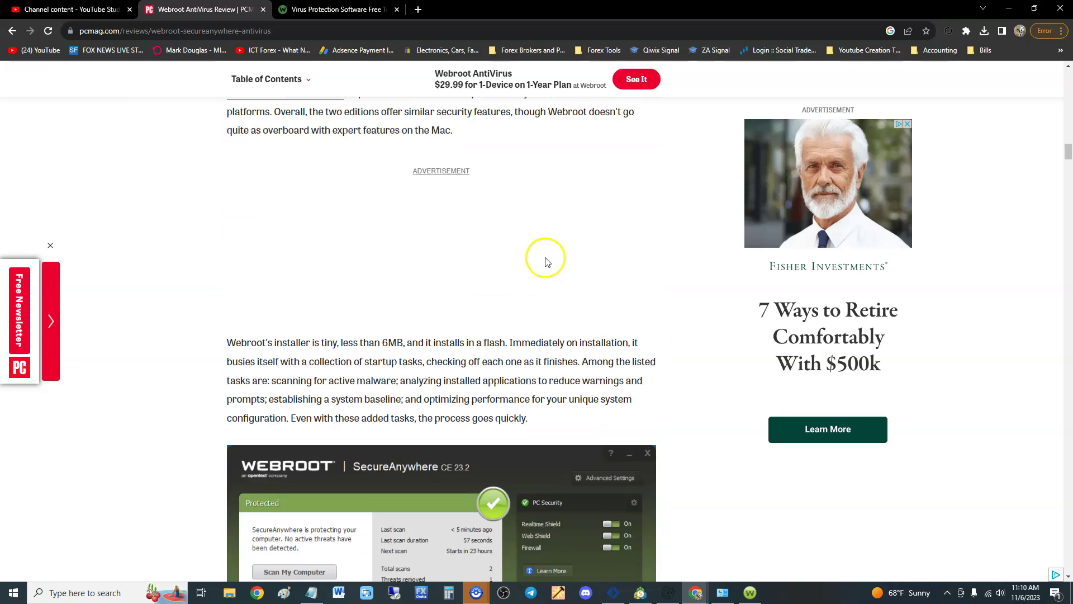
{"action": "scroll", "coordinate": [575, 336], "scroll_direction": "down", "scroll_amount": 12}
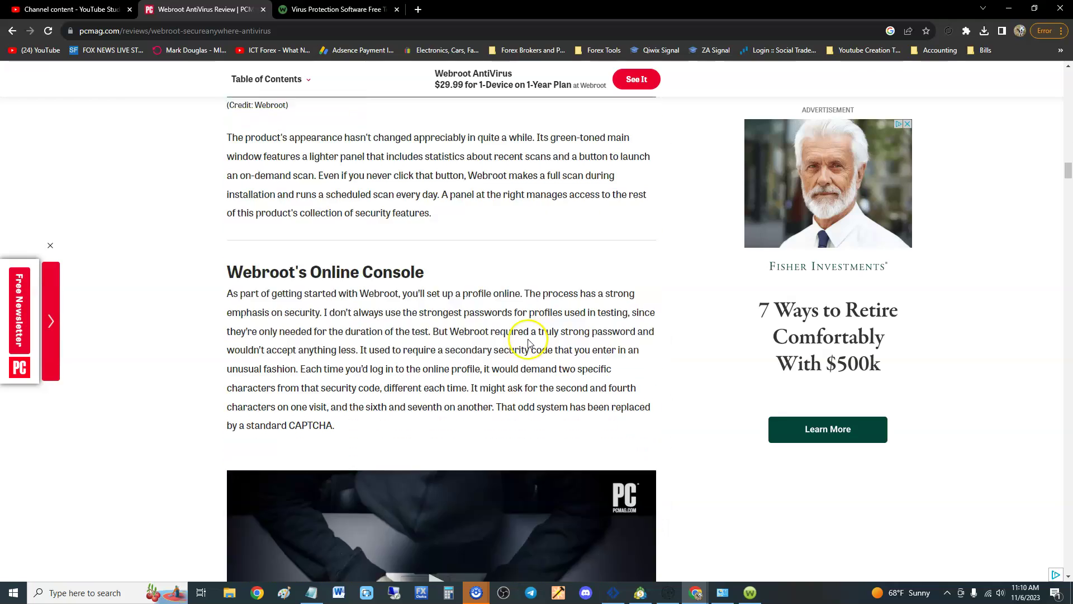
{"action": "scroll", "coordinate": [528, 339], "scroll_direction": "down", "scroll_amount": 12}
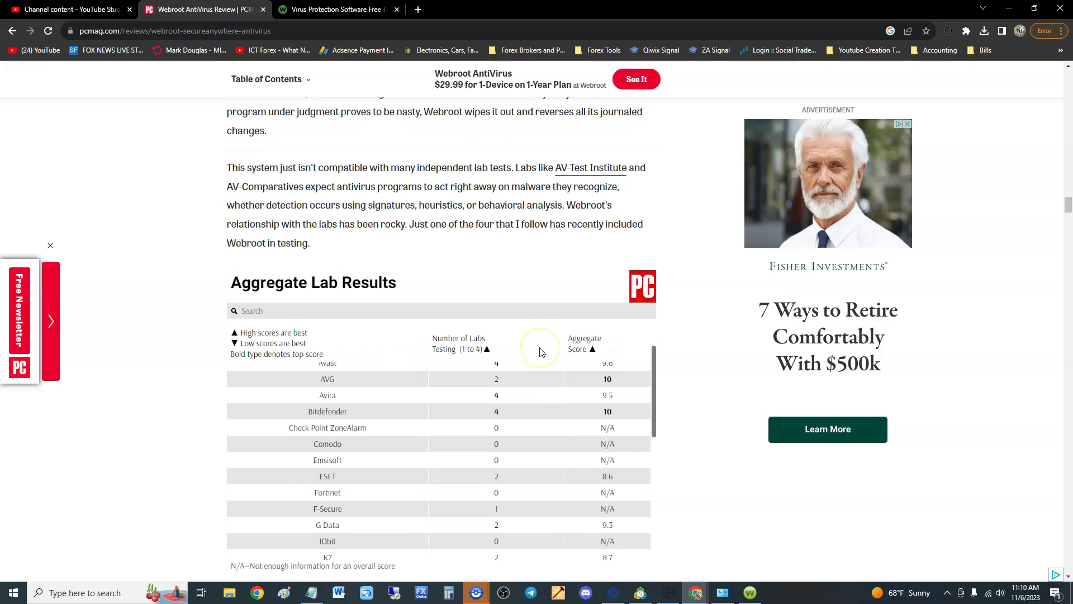
{"action": "scroll", "coordinate": [559, 351], "scroll_direction": "down", "scroll_amount": 3}
{"action": "scroll", "coordinate": [715, 360], "scroll_direction": "down", "scroll_amount": 4}
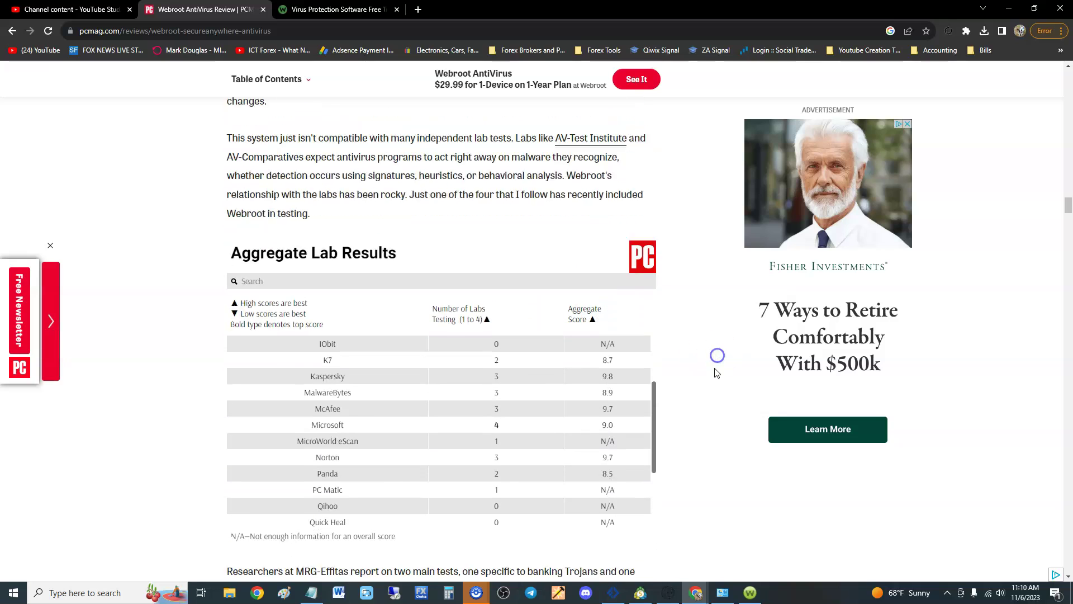
{"action": "left_click_drag", "start_coordinate": [657, 240], "coordinate": [677, 316]}
{"action": "scroll", "coordinate": [711, 383], "scroll_direction": "up", "scroll_amount": 2}
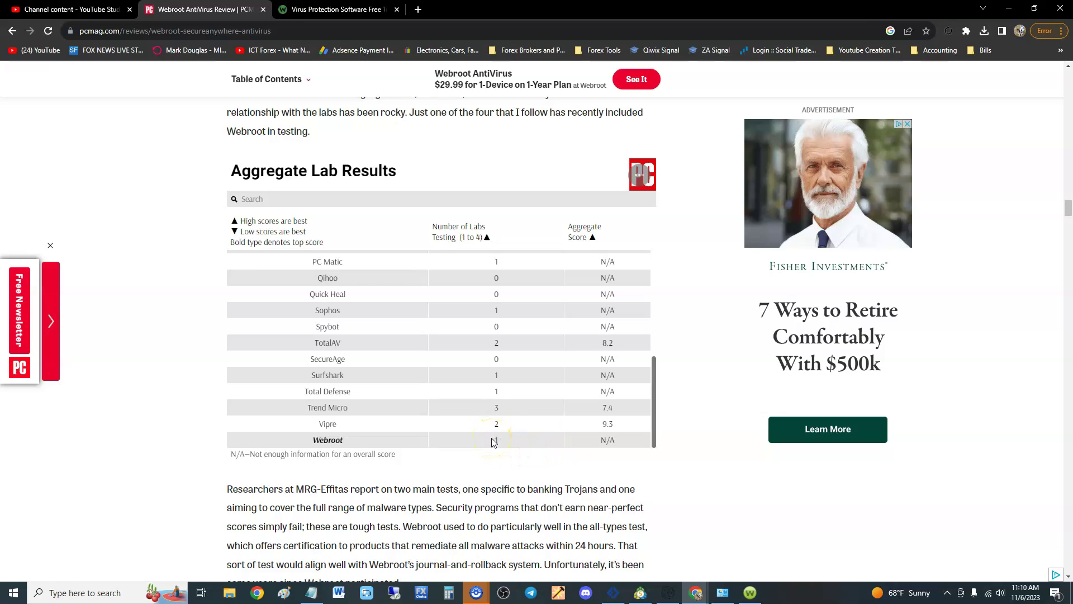
Step: Browse the table's lab counts and aggregate scores: Webroot gets N/A from one lab, while AVG and Bitdefender score 10
{"action": "left_click_drag", "start_coordinate": [247, 450], "coordinate": [405, 456]}
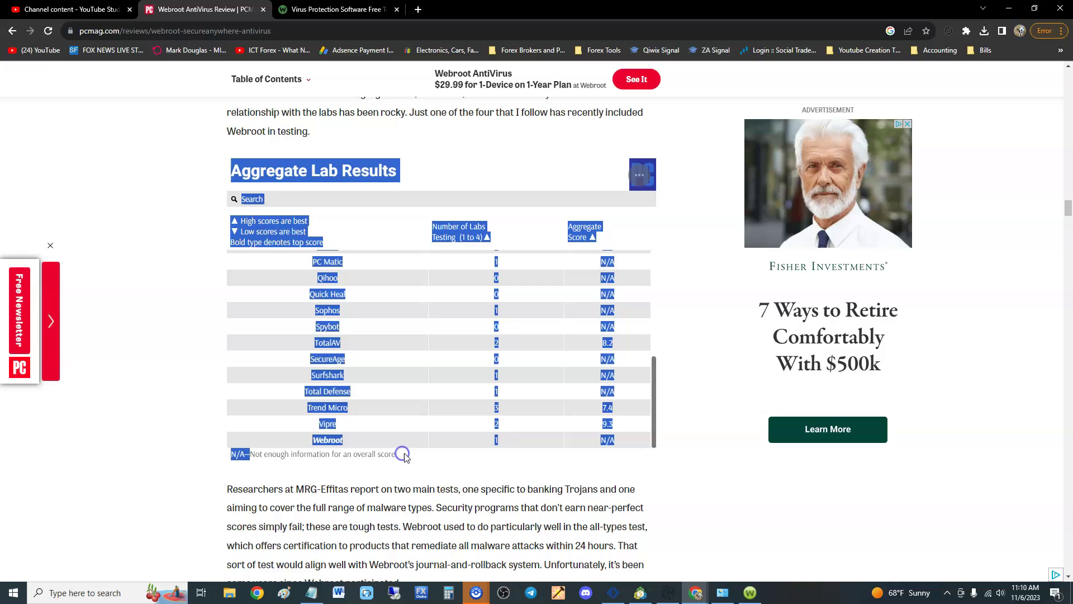
{"action": "left_click", "coordinate": [436, 462]}
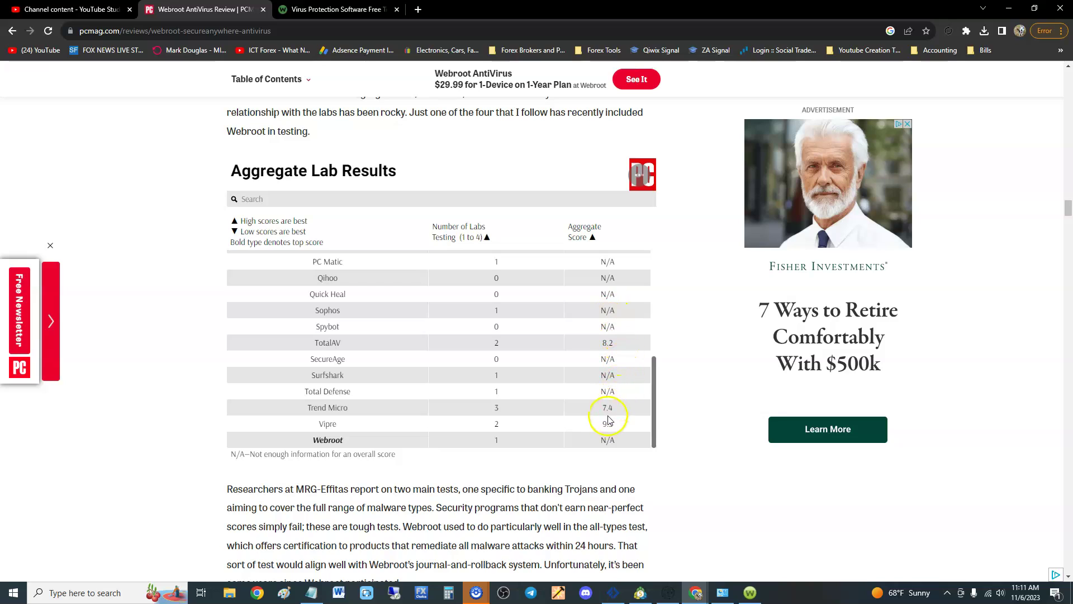
{"action": "left_click_drag", "start_coordinate": [652, 383], "coordinate": [647, 325]}
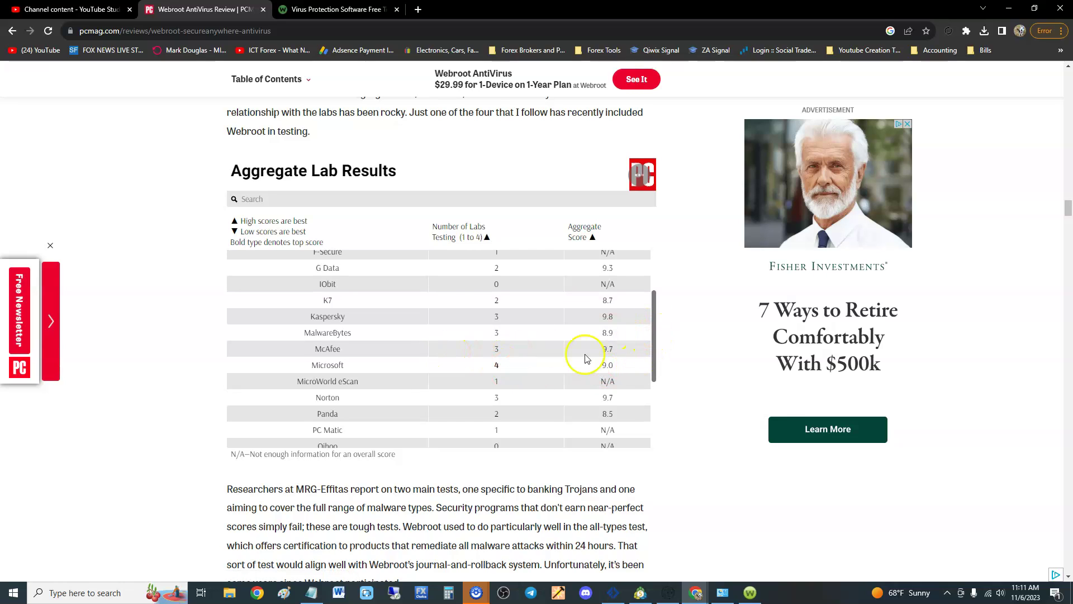
{"action": "left_click_drag", "start_coordinate": [655, 341], "coordinate": [648, 286]}
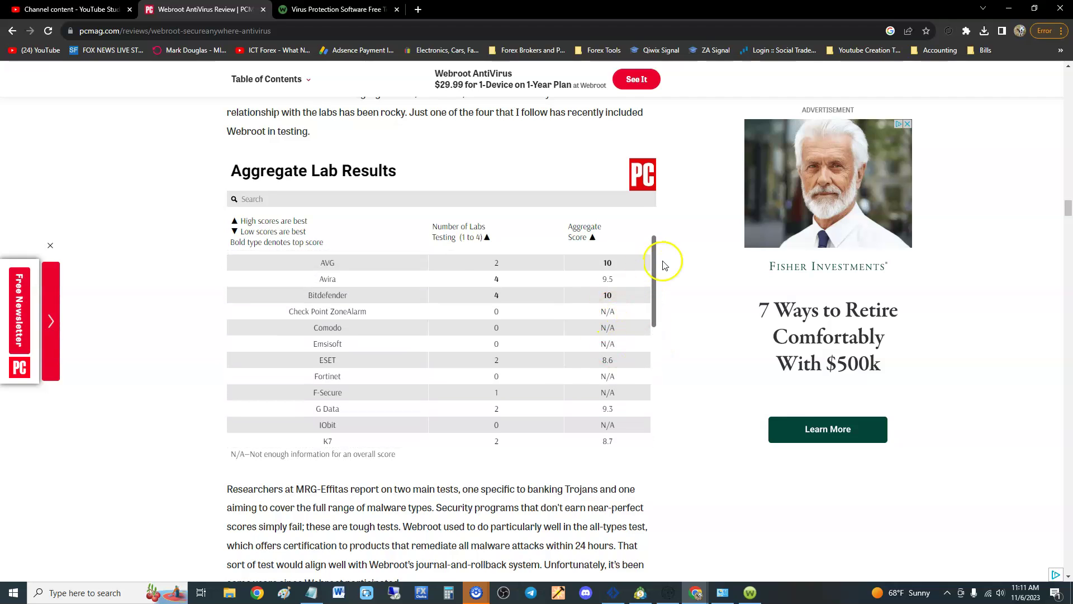
Step: Scroll to the Malware Protection Tests table and highlight the Webroot AntiVirus entry
{"action": "scroll", "coordinate": [702, 389], "scroll_direction": "down", "scroll_amount": 15}
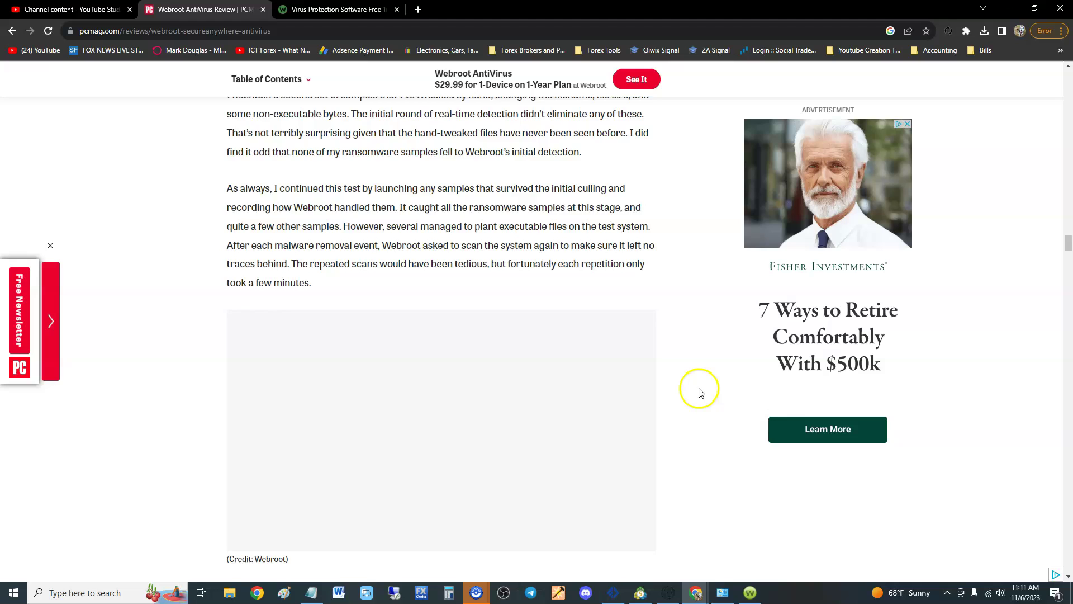
{"action": "scroll", "coordinate": [699, 391], "scroll_direction": "down", "scroll_amount": 5}
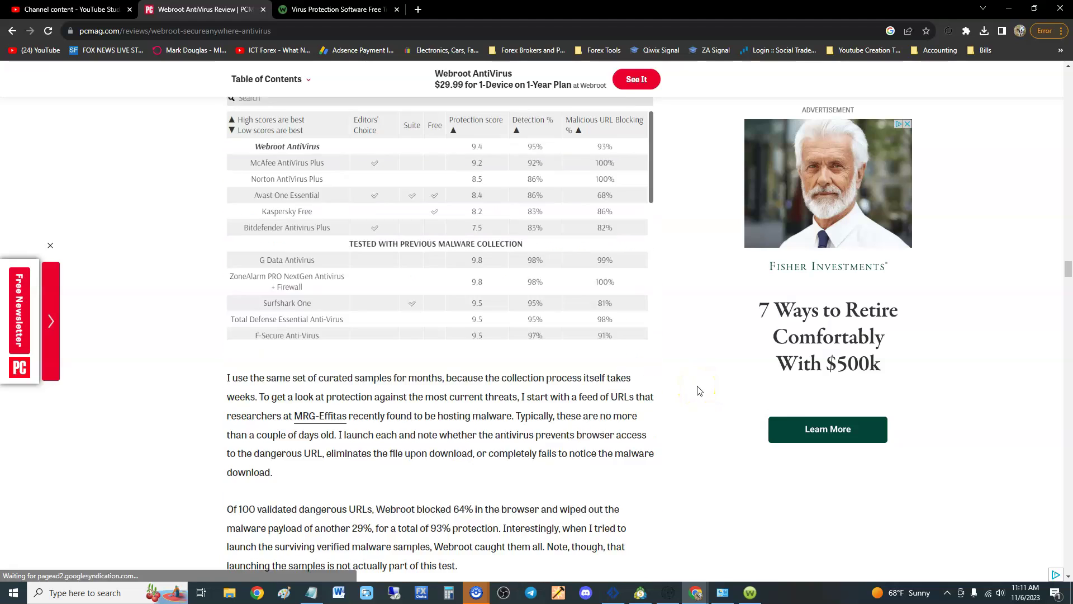
{"action": "scroll", "coordinate": [553, 260], "scroll_direction": "up", "scroll_amount": 1}
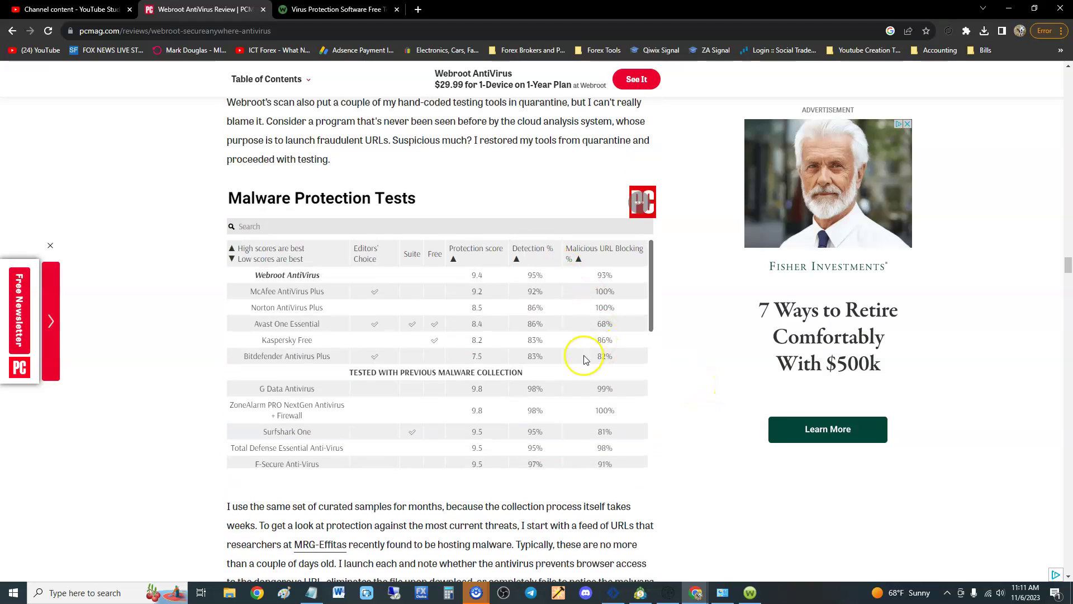
{"action": "left_click_drag", "start_coordinate": [253, 275], "coordinate": [323, 276]}
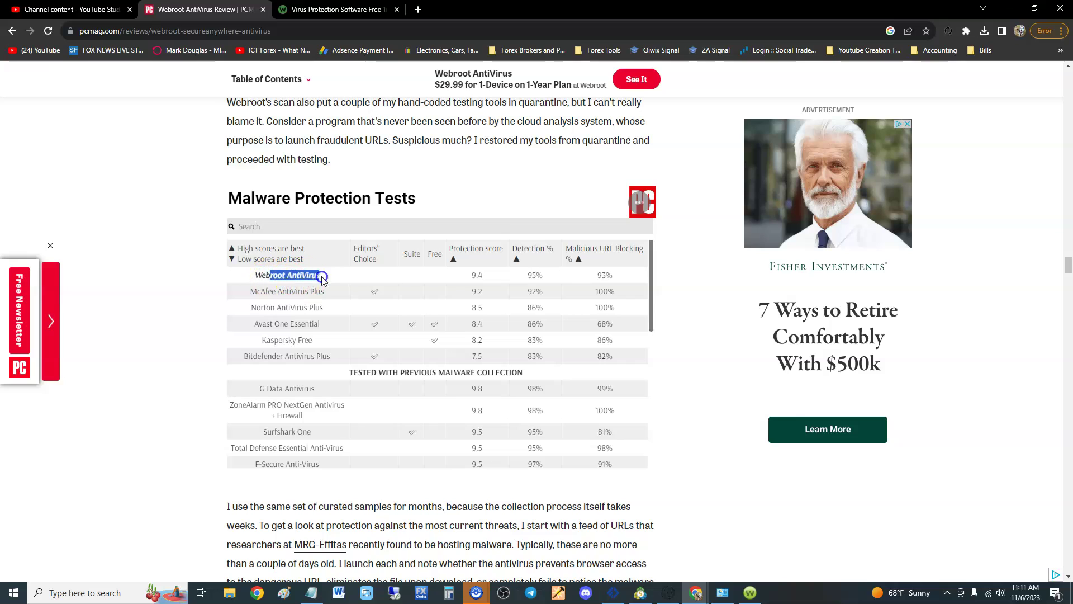
{"action": "left_click", "coordinate": [495, 278]}
{"action": "left_click", "coordinate": [561, 310]}
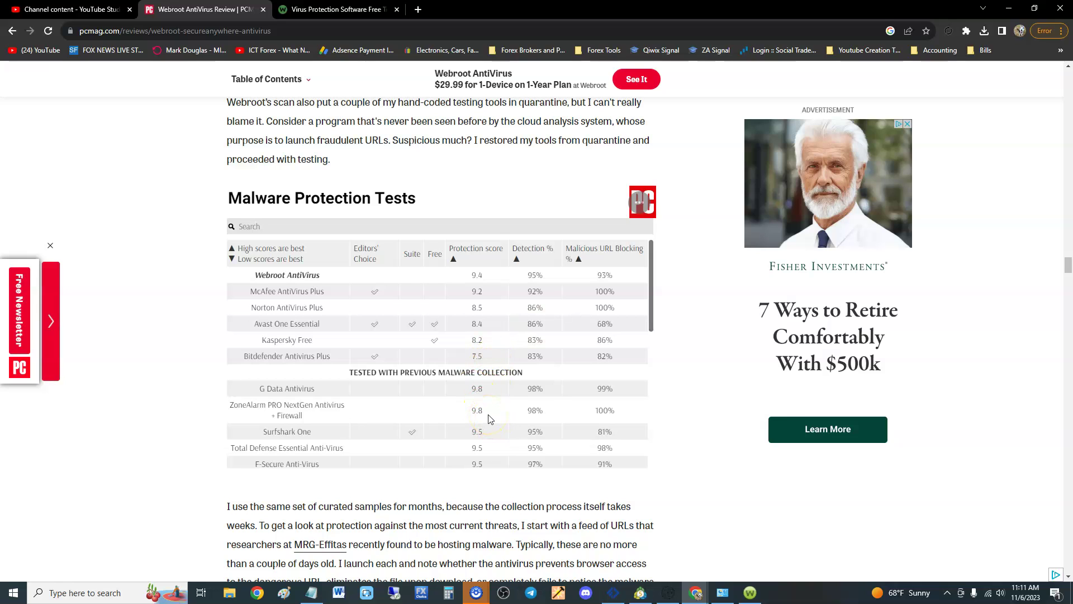
Step: Scroll through the table rows showing Webroot's 9.4 score, 95% detection and 93% URL blocking
{"action": "scroll", "coordinate": [488, 418], "scroll_direction": "down", "scroll_amount": 4}
{"action": "scroll", "coordinate": [514, 412], "scroll_direction": "up", "scroll_amount": 1}
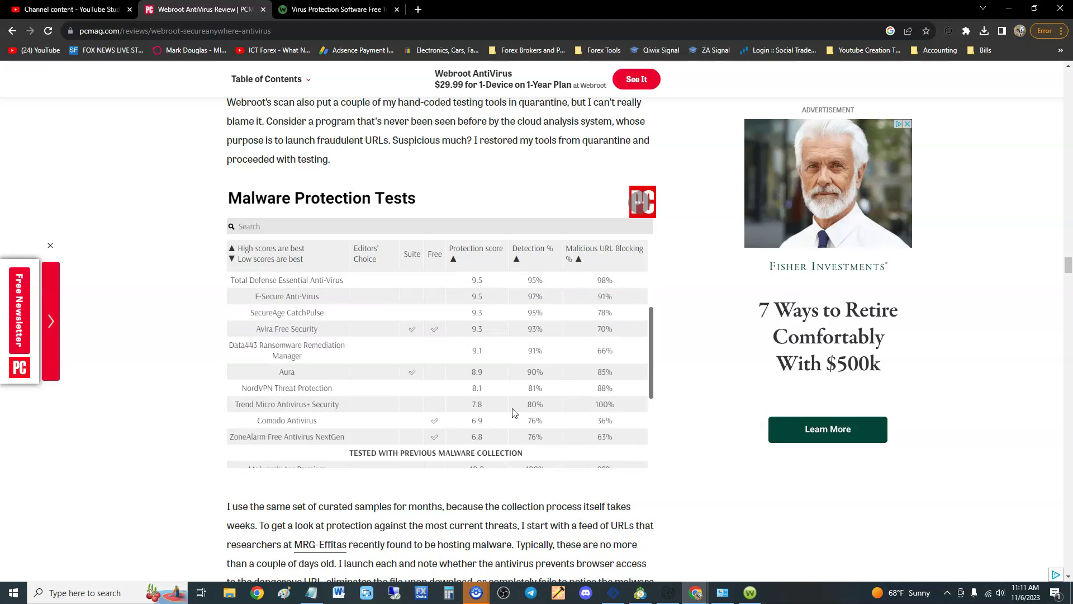
{"action": "scroll", "coordinate": [520, 410], "scroll_direction": "down", "scroll_amount": 3}
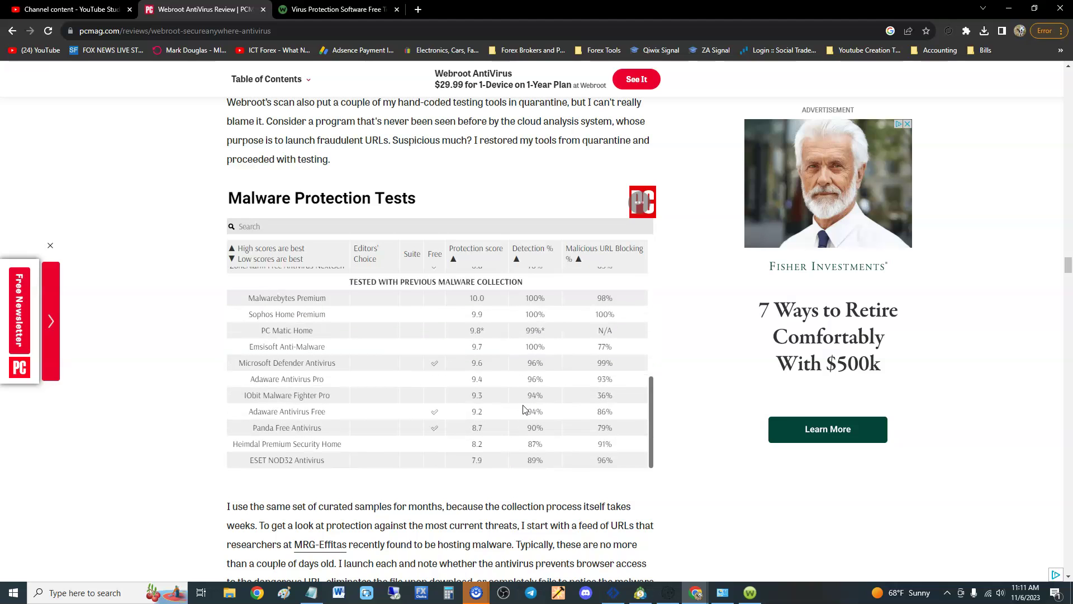
{"action": "scroll", "coordinate": [486, 350], "scroll_direction": "up", "scroll_amount": 1}
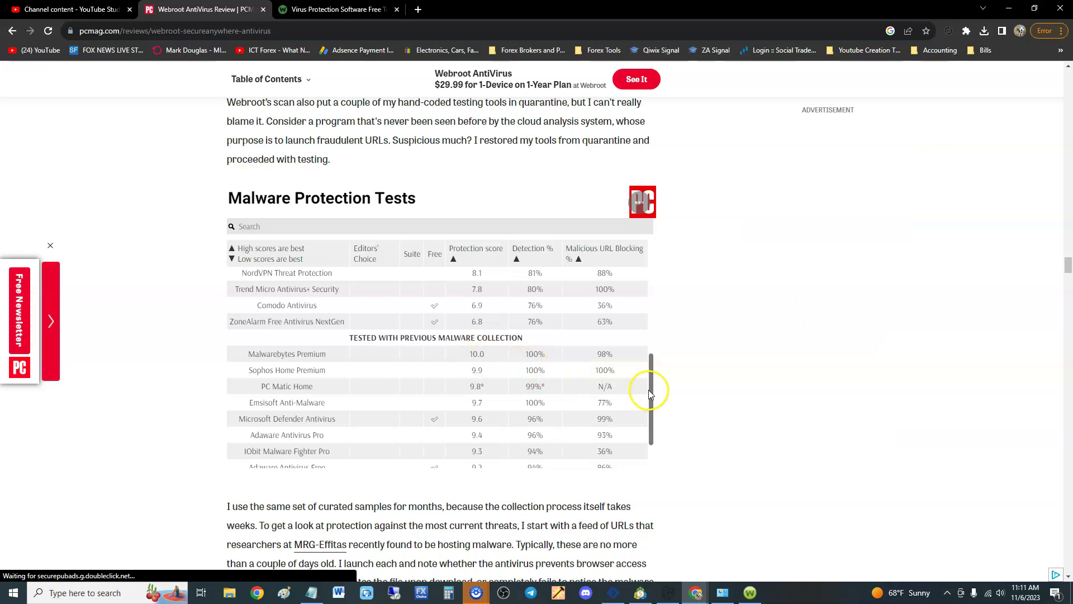
{"action": "left_click_drag", "start_coordinate": [652, 393], "coordinate": [655, 253]}
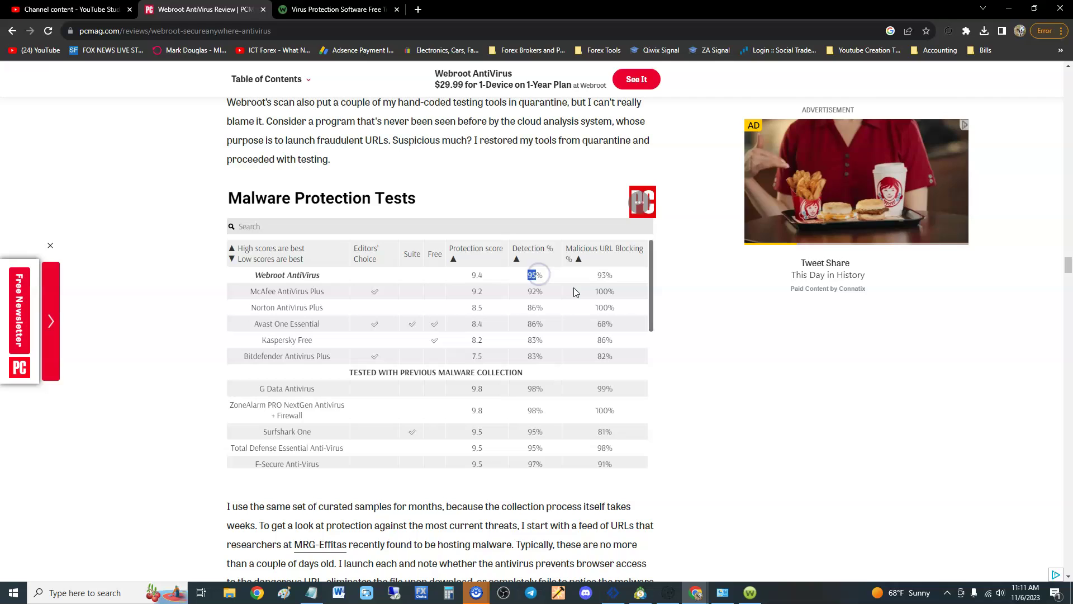
{"action": "left_click", "coordinate": [632, 284]}
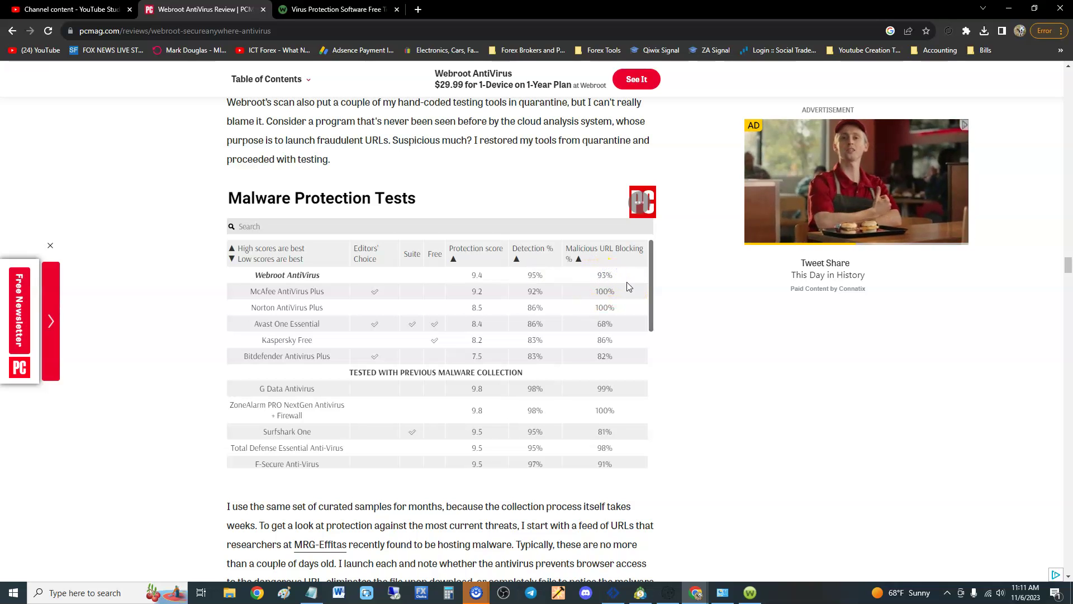
{"action": "left_click_drag", "start_coordinate": [648, 273], "coordinate": [659, 378]}
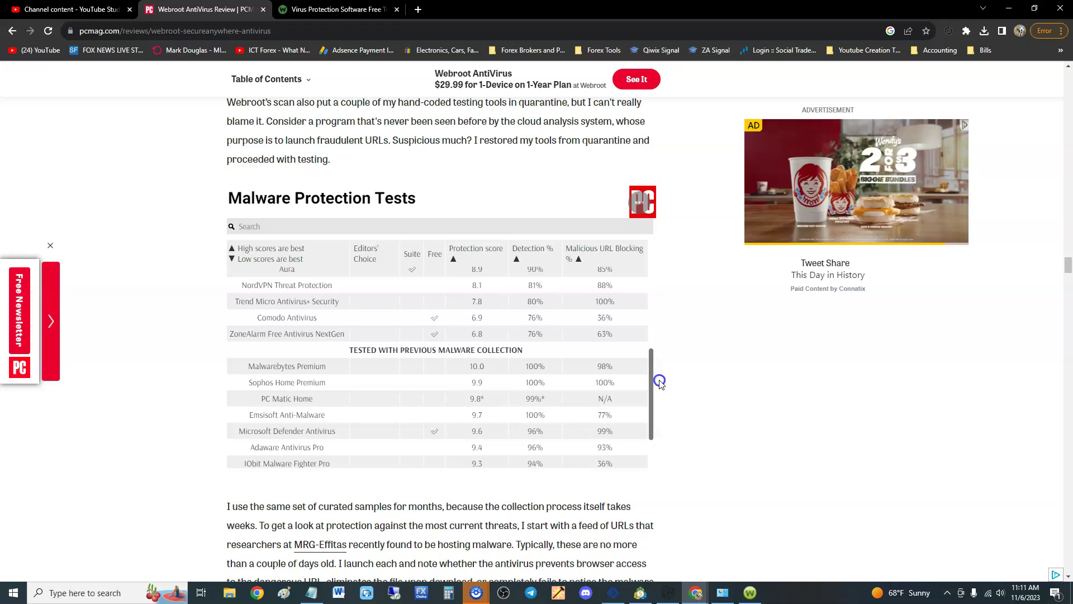
{"action": "left_click", "coordinate": [327, 366]}
{"action": "left_click_drag", "start_coordinate": [261, 381], "coordinate": [613, 395]}
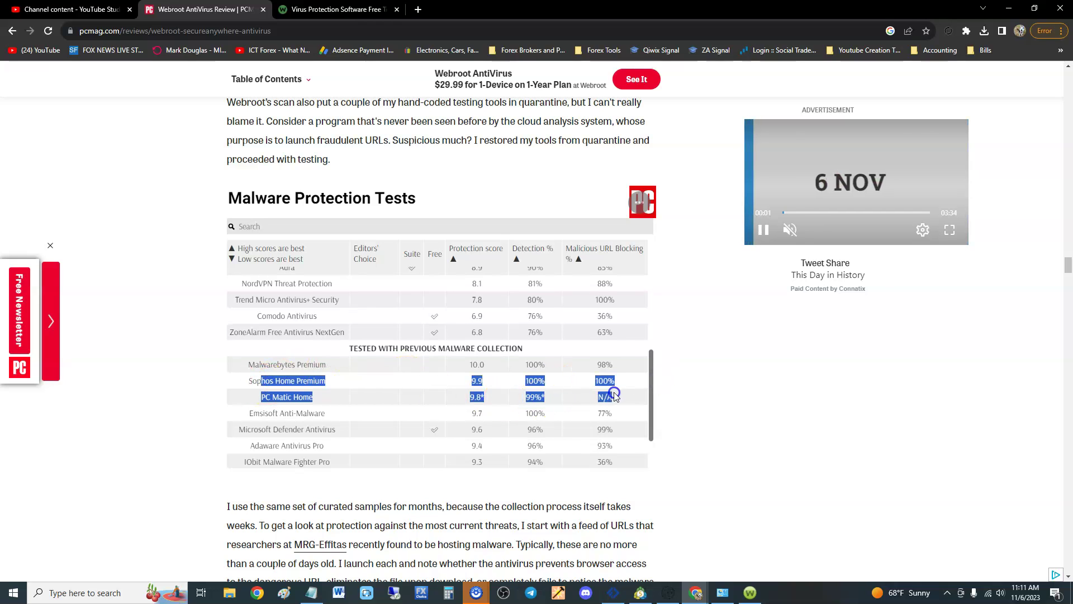
{"action": "left_click", "coordinate": [619, 394]}
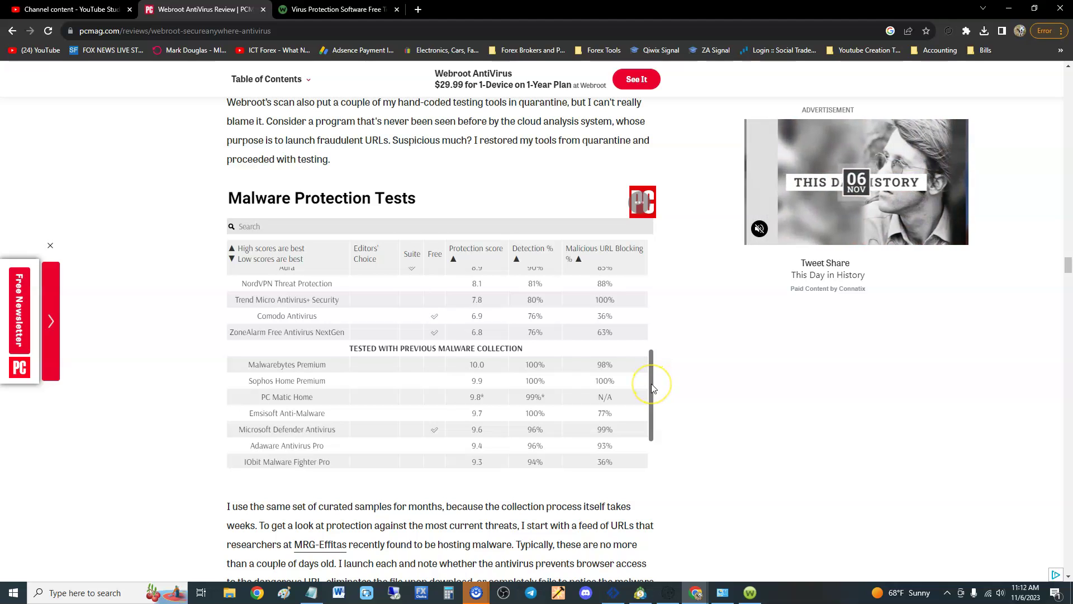
{"action": "left_click_drag", "start_coordinate": [652, 387], "coordinate": [651, 249]}
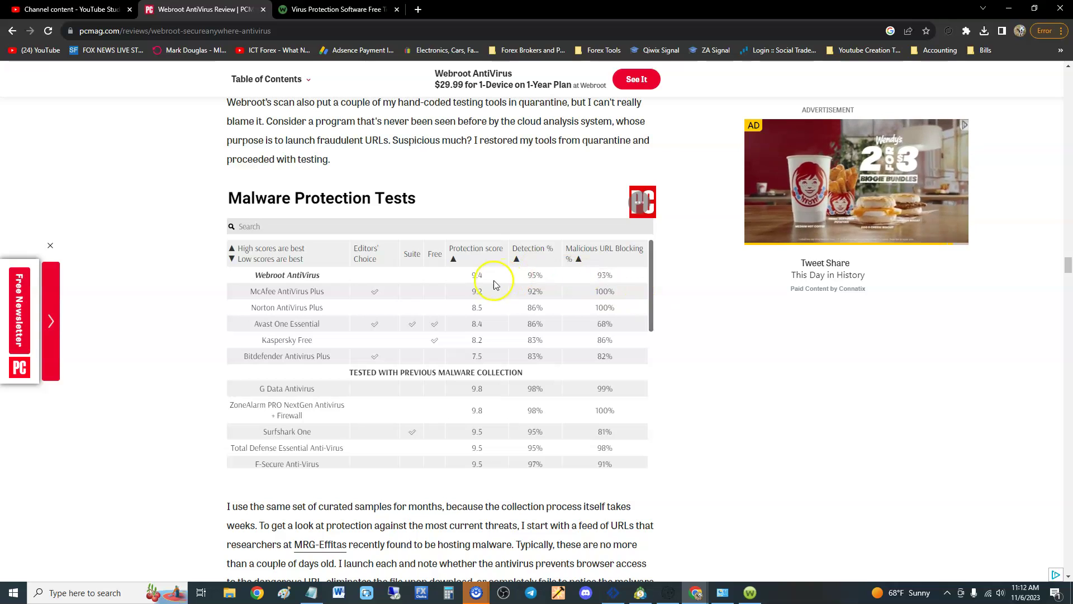
{"action": "left_click", "coordinate": [700, 314]}
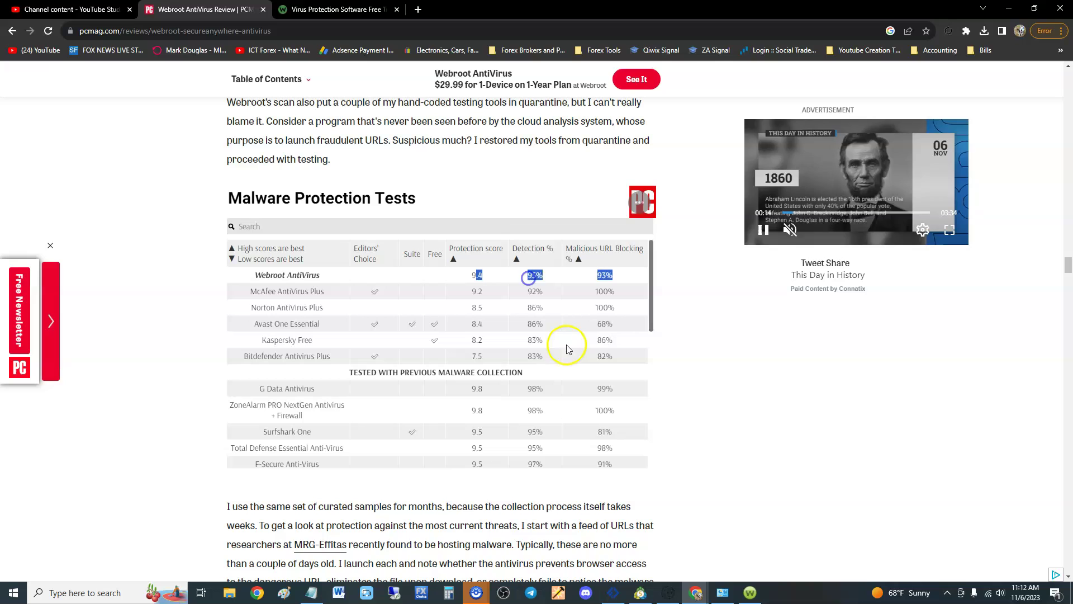
{"action": "left_click", "coordinate": [549, 276]}
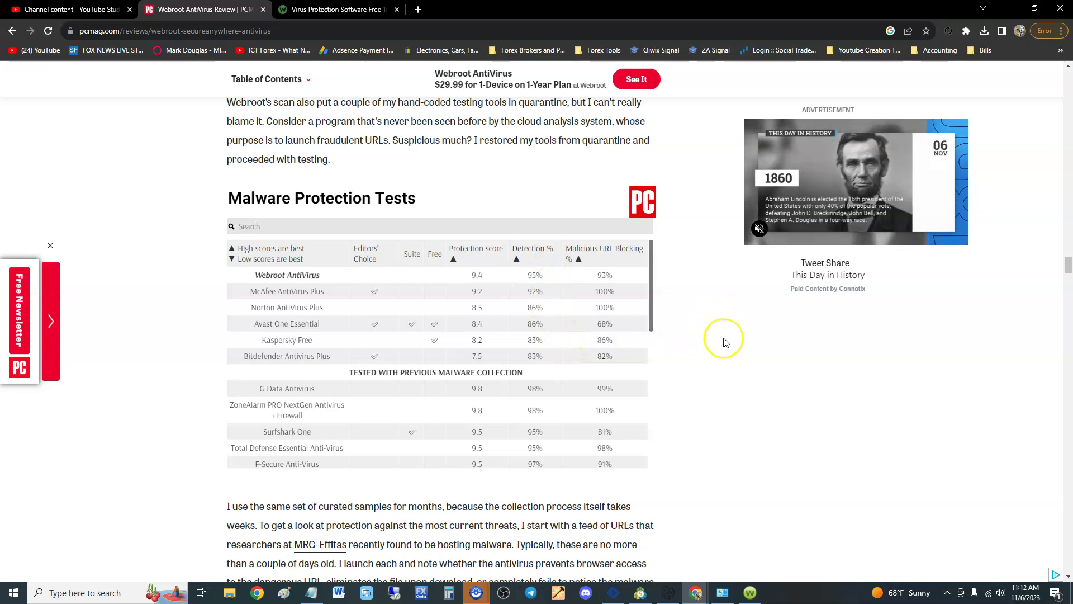